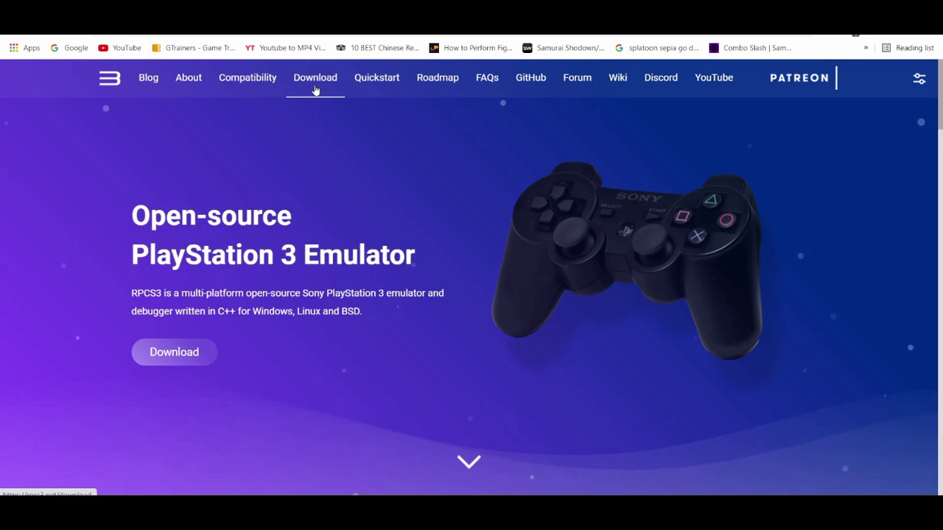
Step: Download the latest Windows build of RPCS3 from the website's download page
left_click(316, 90)
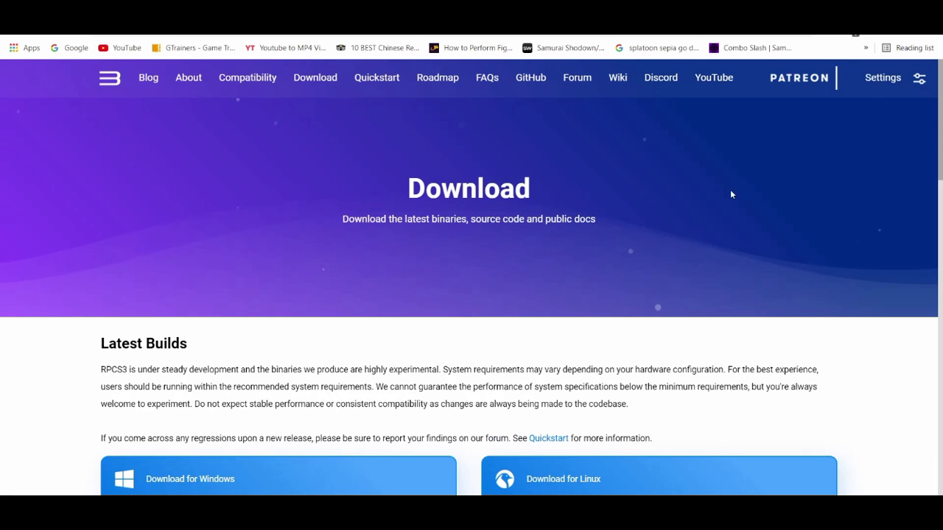
scroll(940, 163, "down", 2)
left_click_drag(940, 163, 940, 203)
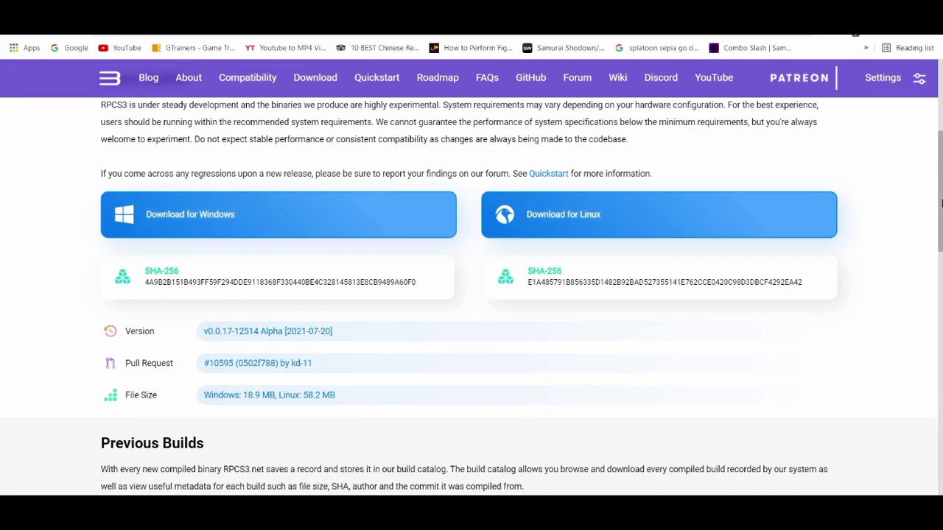
left_click(378, 234)
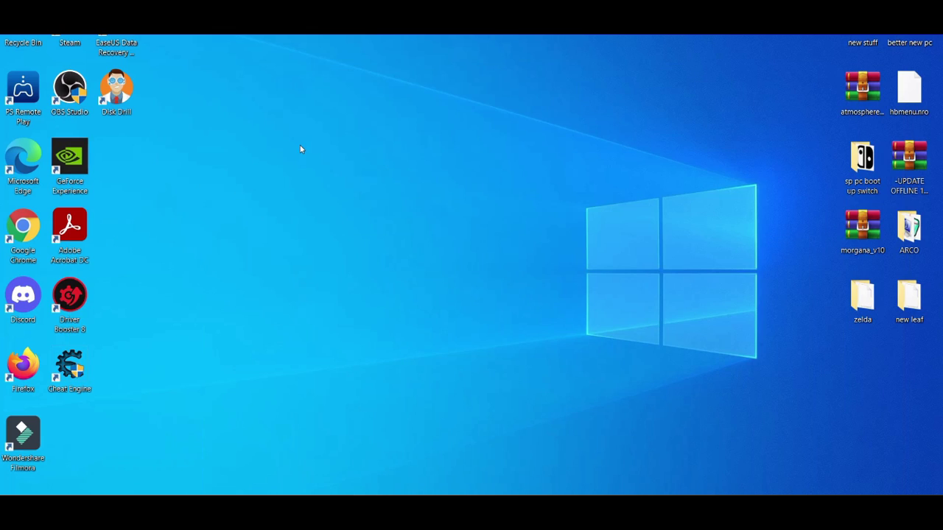
Step: Create a desktop folder named RPCS3 and place it in the same row as the Disk Drill icon
right_click(300, 145)
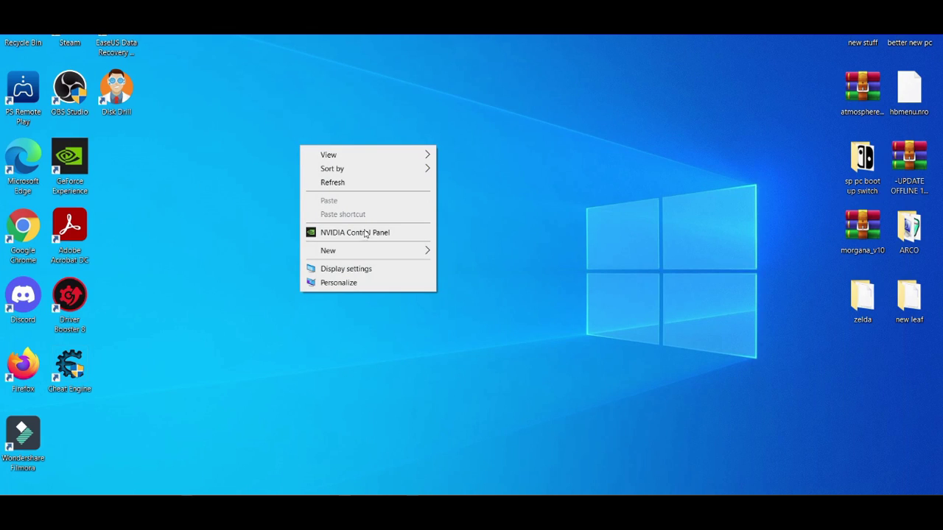
mouse_move(356, 255)
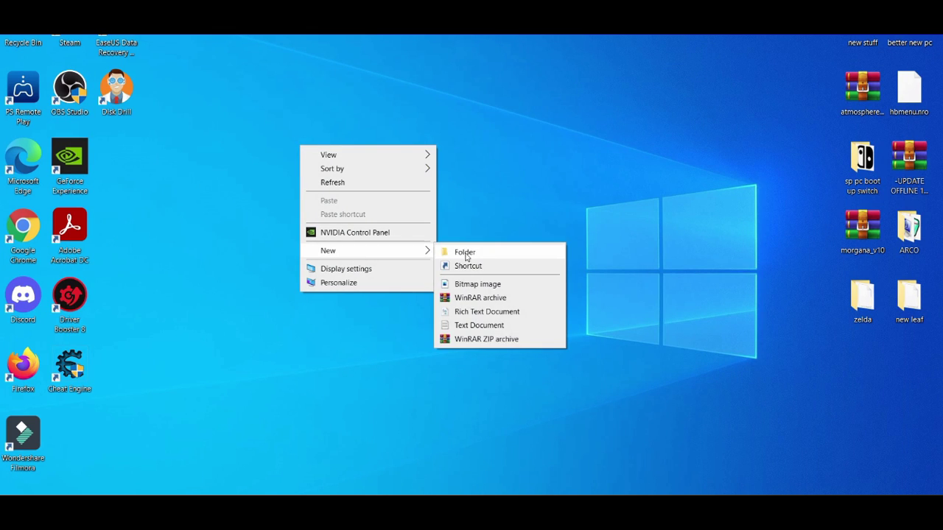
left_click(464, 253)
key("BackSpace")
type("RPCS3")
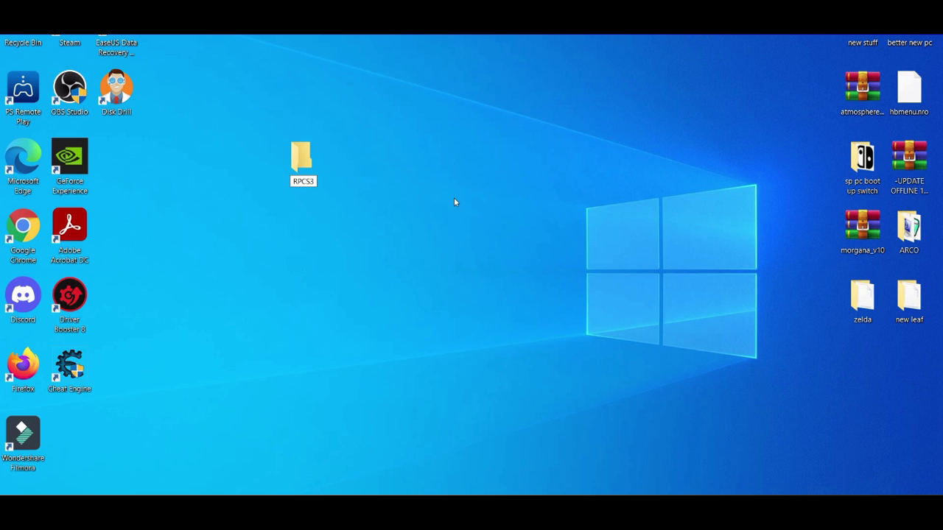
key("Return")
left_click_drag(302, 159, 598, 143)
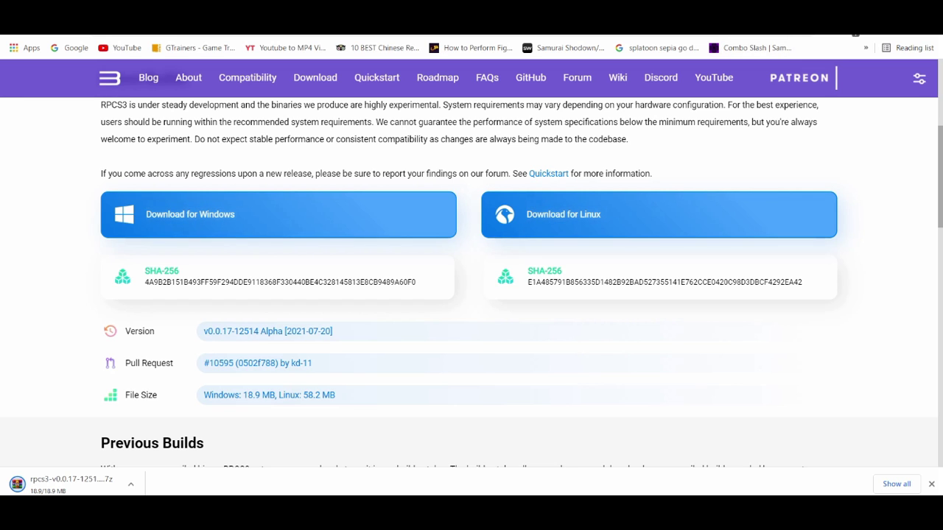
left_click(856, 30)
left_click_drag(646, 154, 342, 108)
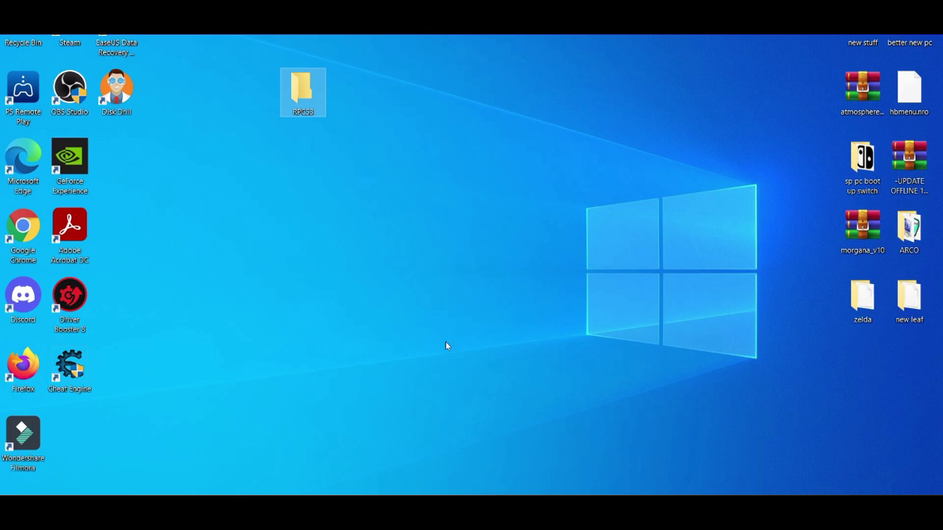
Step: Open the downloaded rpcs3 7z archive in WinRAR, extract all its files into the desktop RPCS3 folder, and close the archive
key("alt+Tab")
left_click(69, 489)
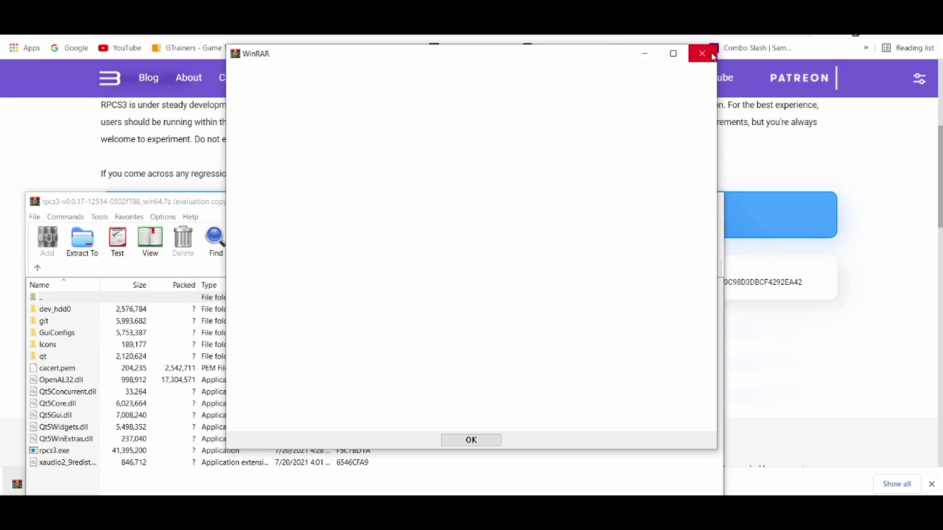
left_click(702, 53)
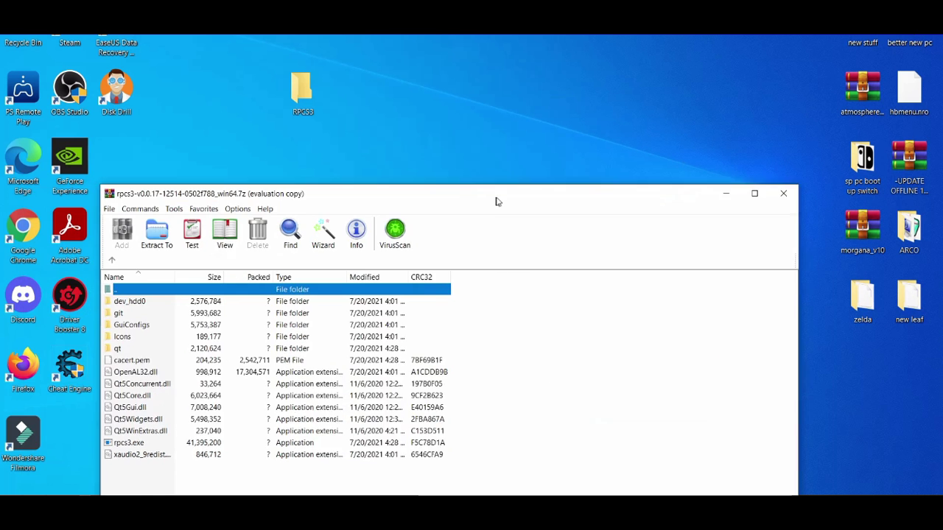
left_click_drag(495, 201, 592, 183)
left_click_drag(322, 481, 309, 102)
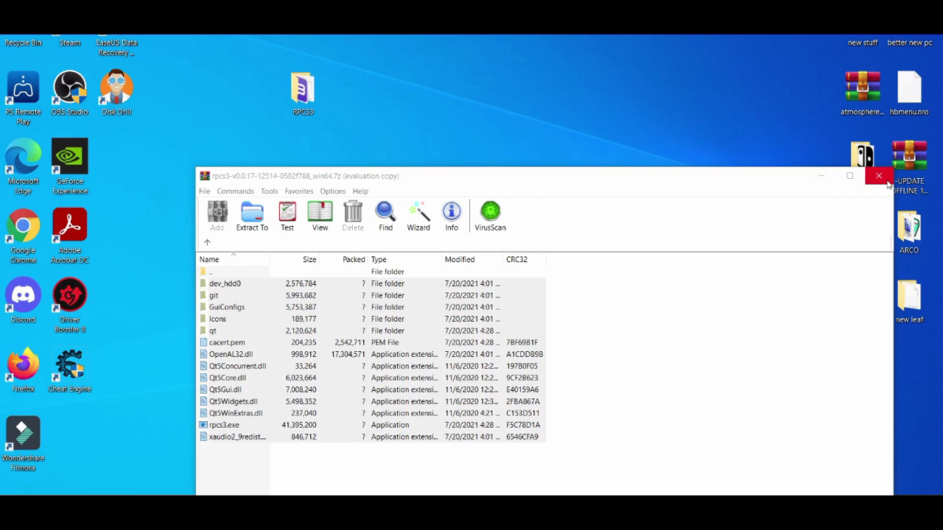
left_click(879, 176)
Step: Launch rpcs3 from the RPCS3 folder, confirm having read the Quickstart guide, and continue past the welcome dialog
double_click(298, 103)
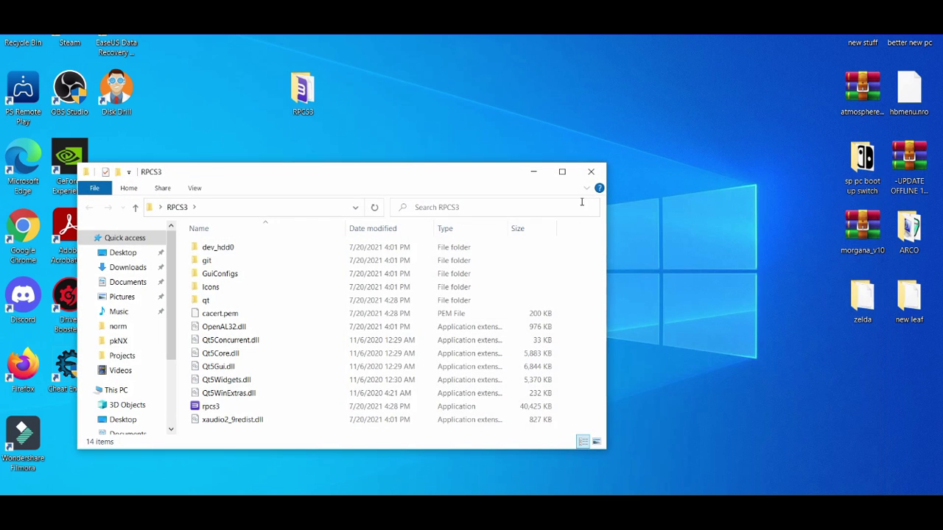
double_click(220, 408)
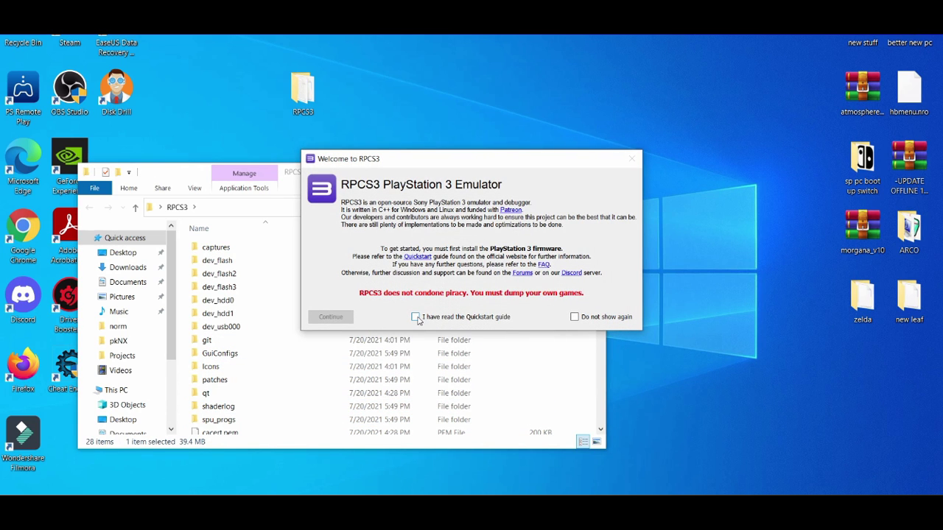
left_click(416, 318)
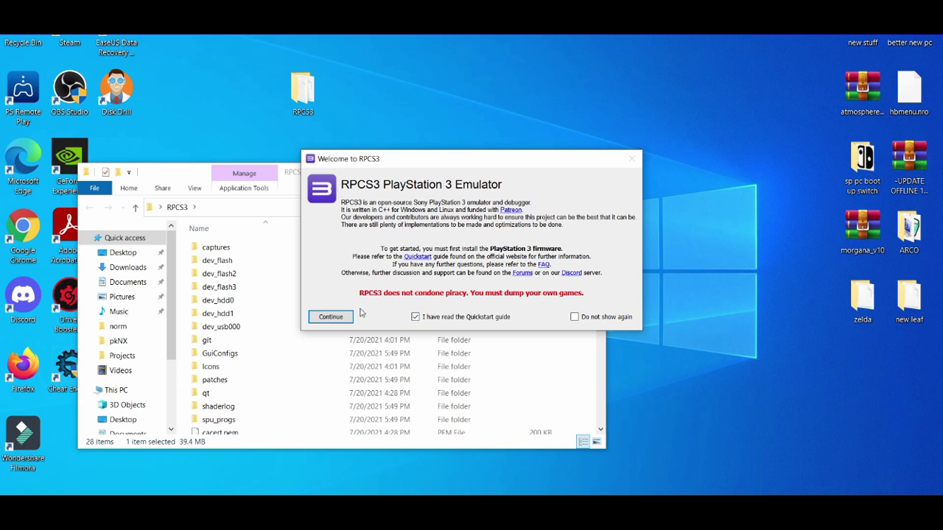
left_click(331, 316)
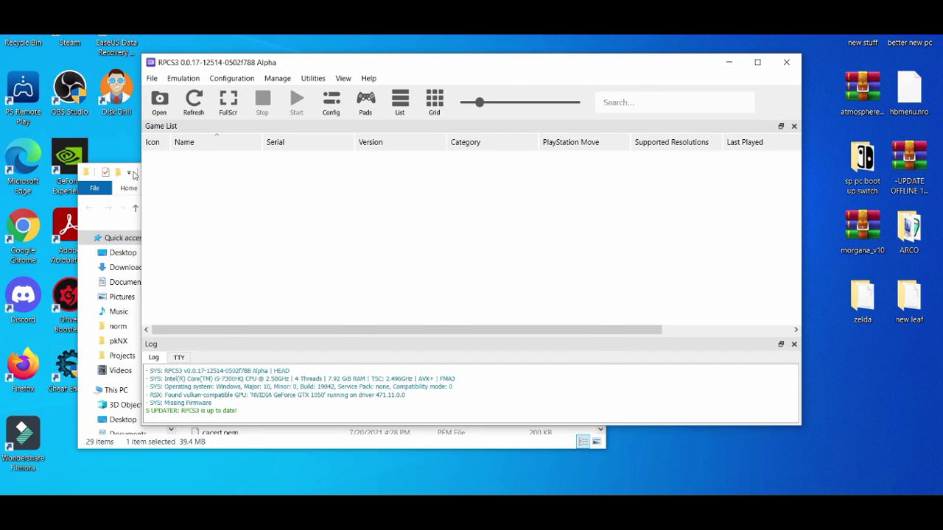
Step: Close the RPCS3 folder window and reposition the emulator window on the desktop
left_click(133, 174)
left_click(589, 174)
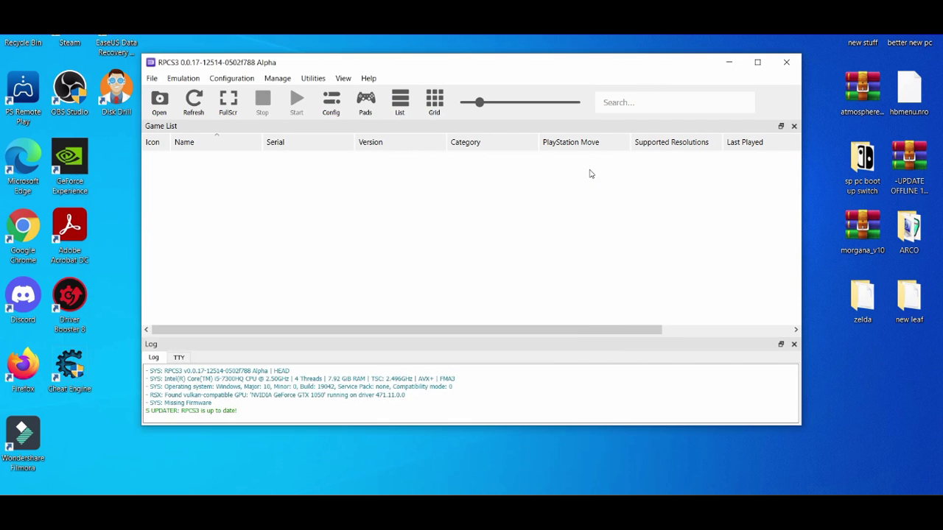
left_click_drag(422, 65, 393, 56)
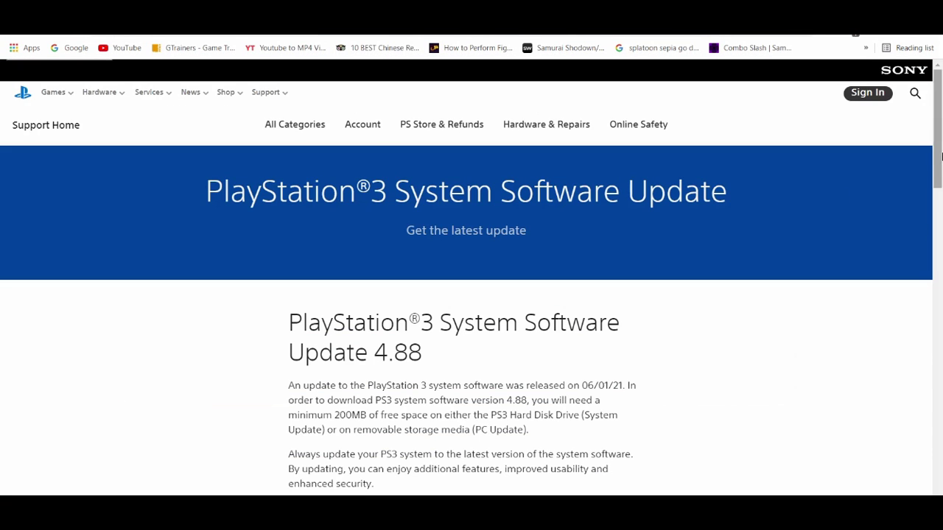
Step: Download the PS3 system software update 4.88 from the PlayStation support page
scroll(940, 181, "down", 2)
left_click_drag(939, 181, 856, 194)
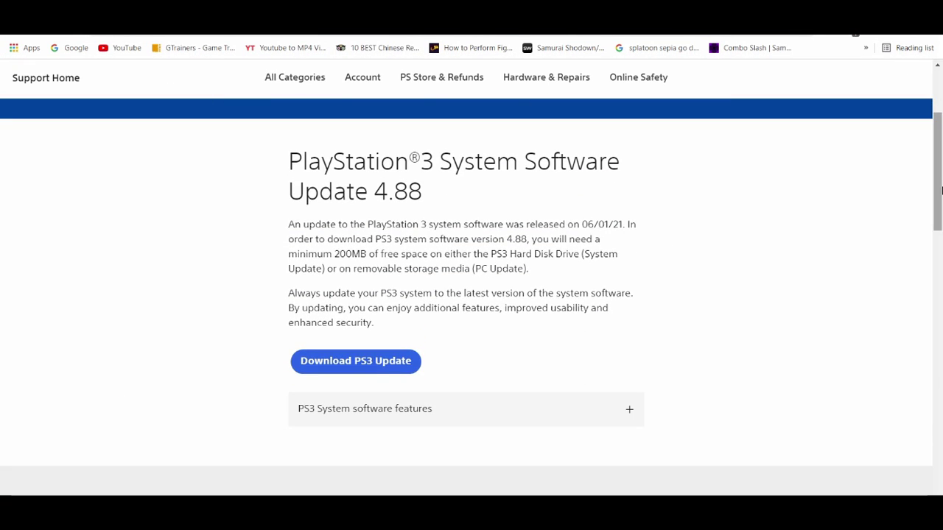
left_click(397, 368)
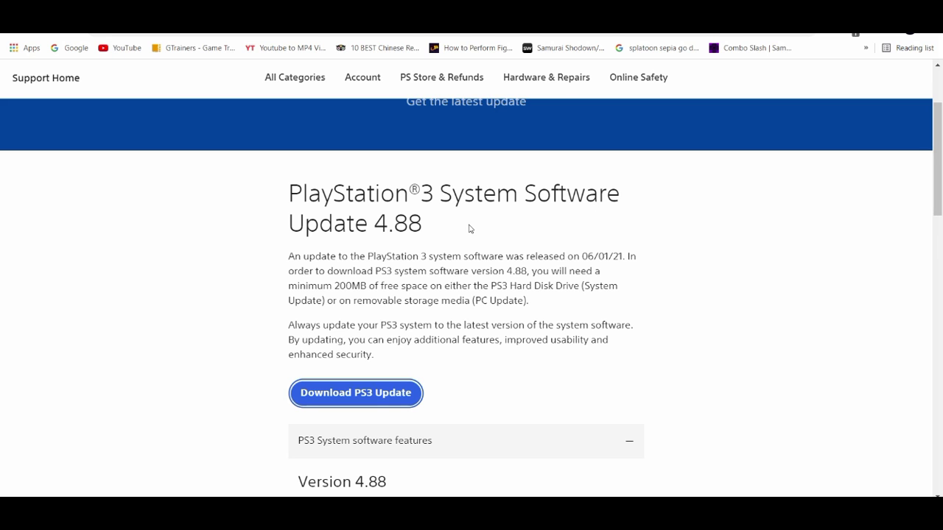
Step: View the TechSpot page offering Sony PlayStation 3 Firmware 4.88 as an alternative download source
key("ctrl+Tab")
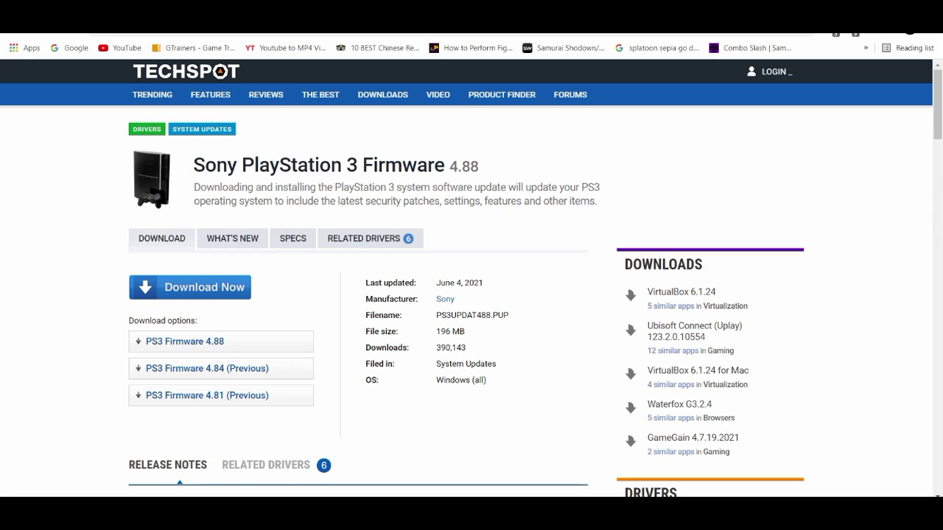
key("ctrl+shift+Tab")
key("ctrl+Tab")
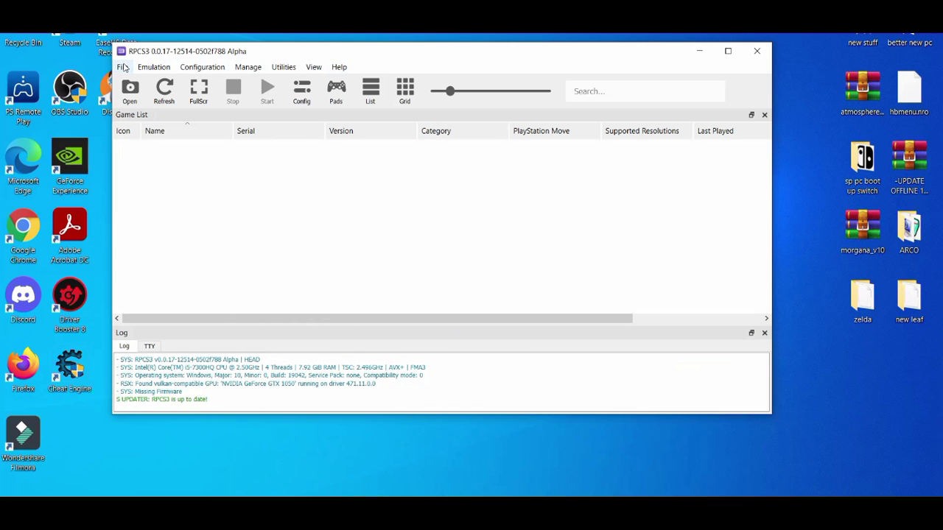
Step: Install the PS3 firmware in RPCS3 from the Downloads folder, listing all pup files, and stop the success notice from showing again
left_click(123, 67)
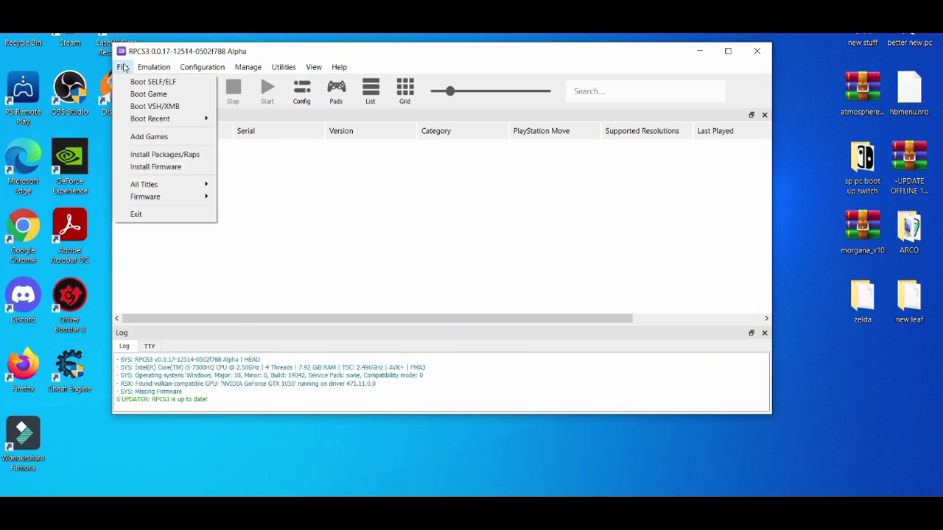
left_click(159, 172)
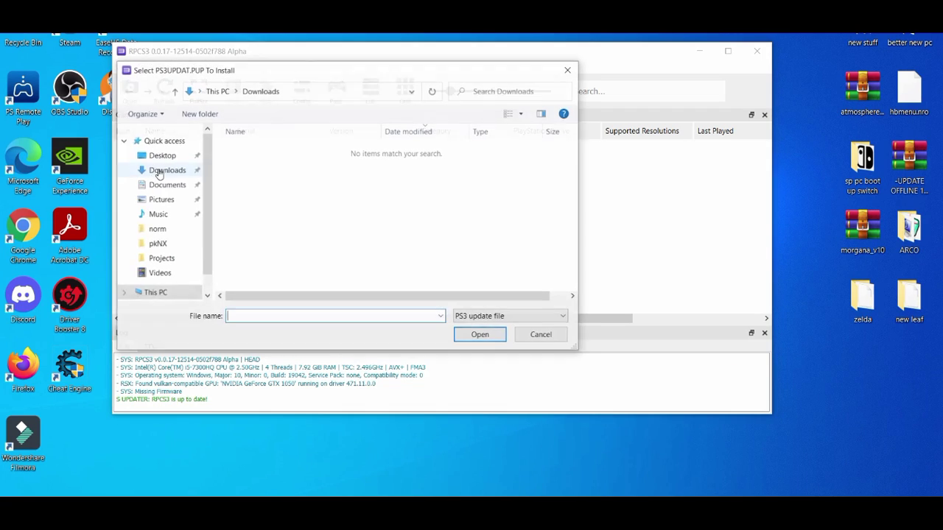
scroll(158, 169, "down", 5)
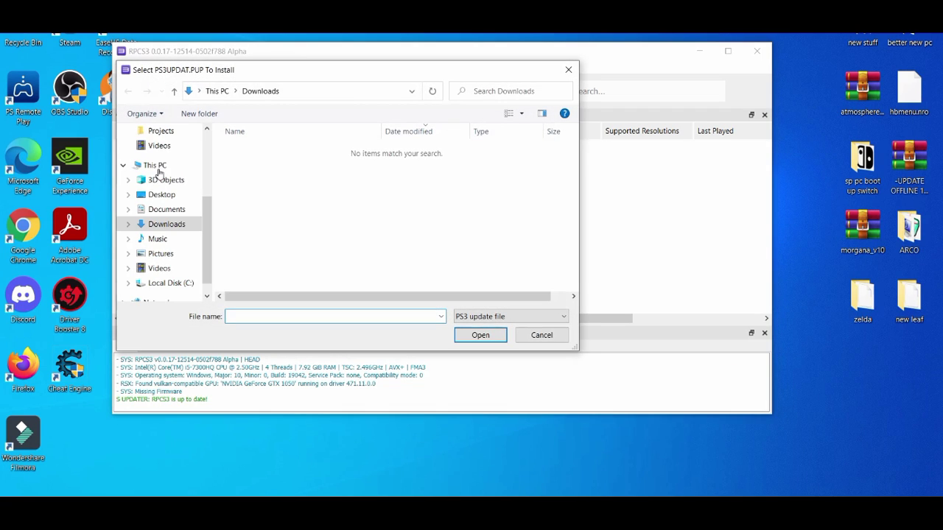
left_click(486, 319)
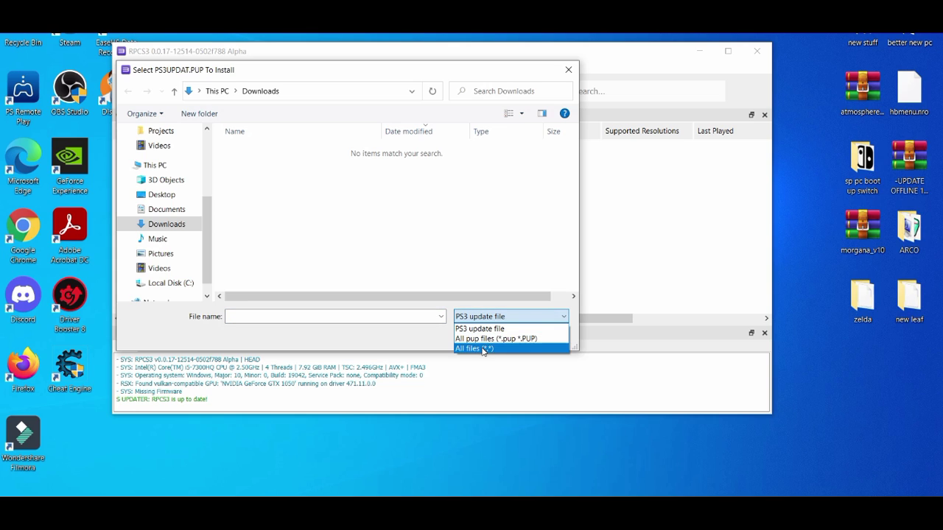
left_click(488, 339)
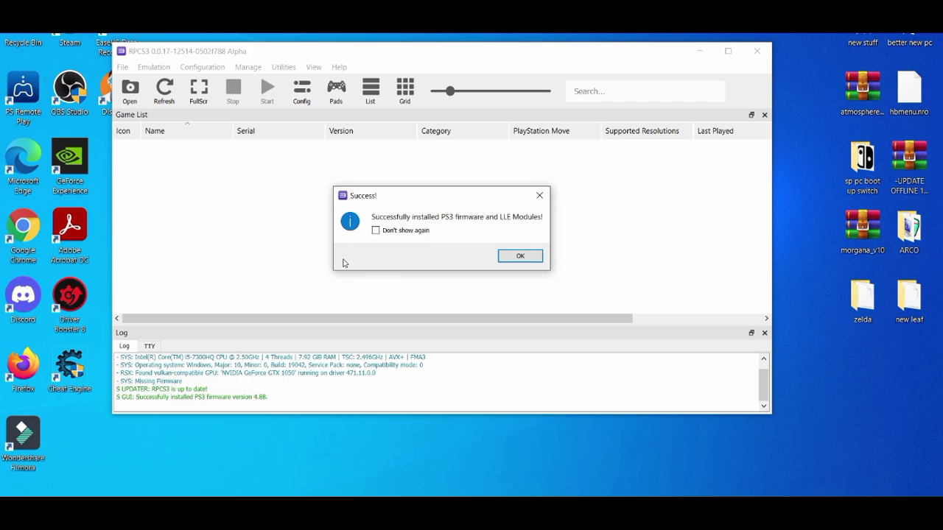
left_click(377, 230)
left_click(518, 257)
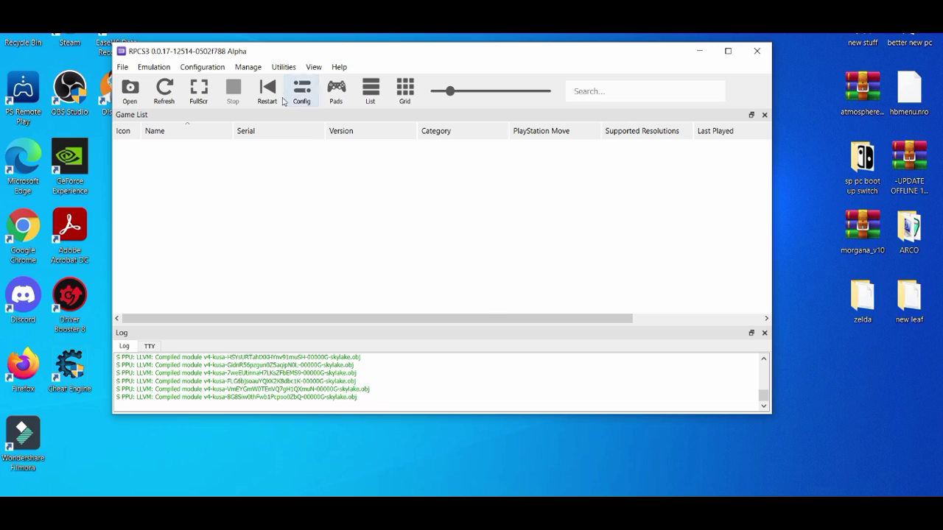
Step: Open the pad configuration and set the controller handler to XInput for XInput Pad #1
left_click(203, 67)
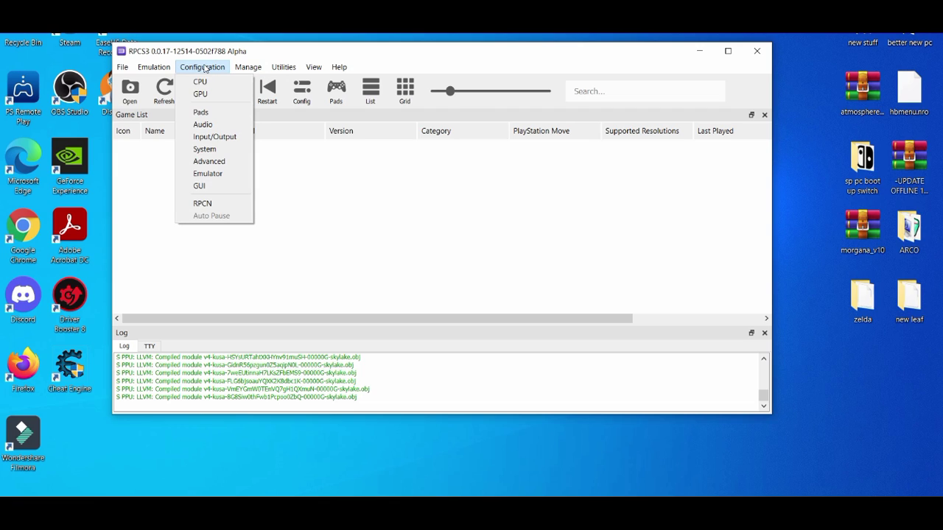
left_click(201, 112)
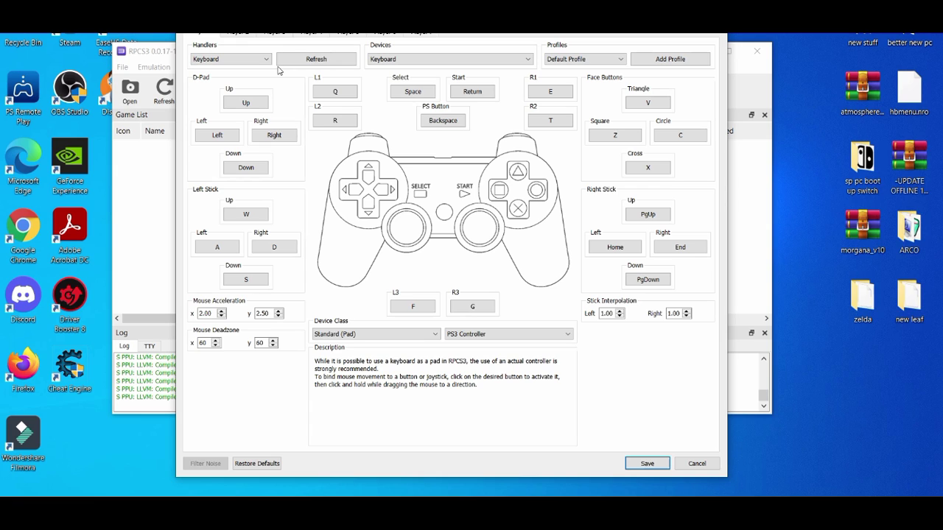
left_click(420, 59)
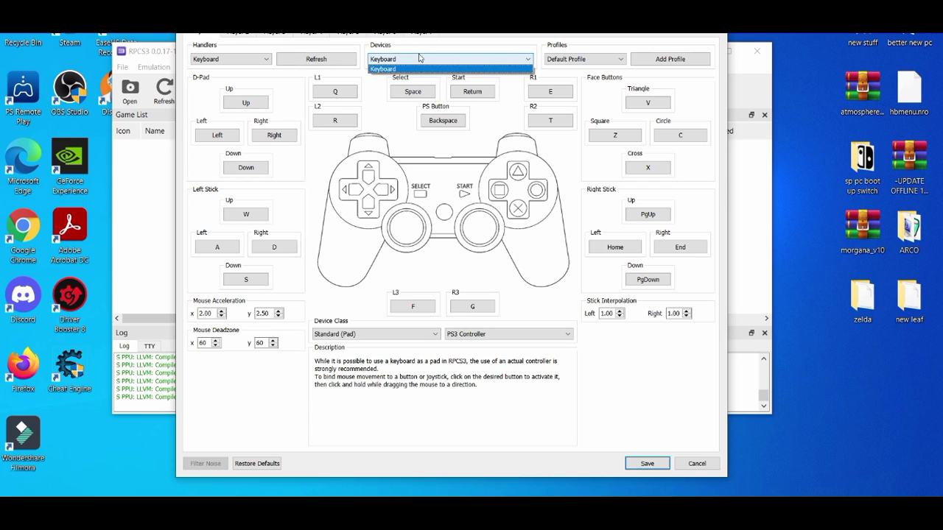
left_click(252, 59)
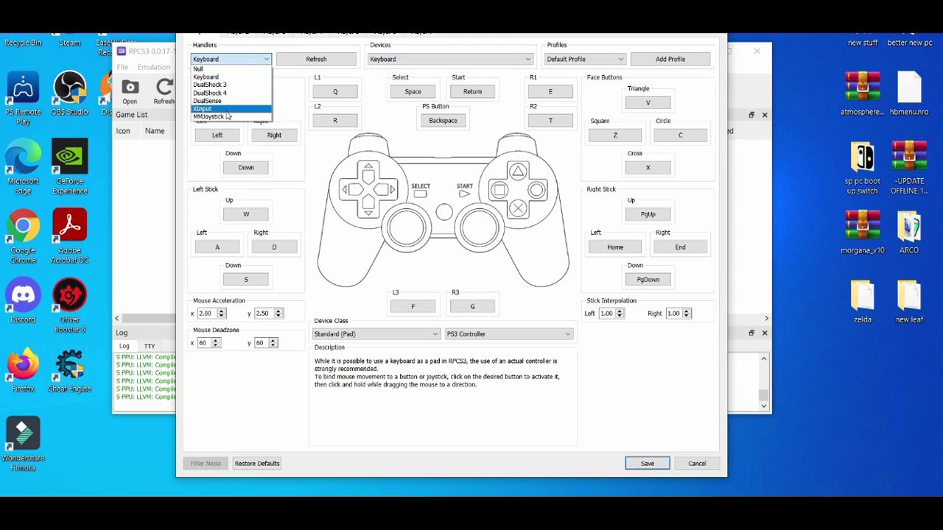
left_click(225, 110)
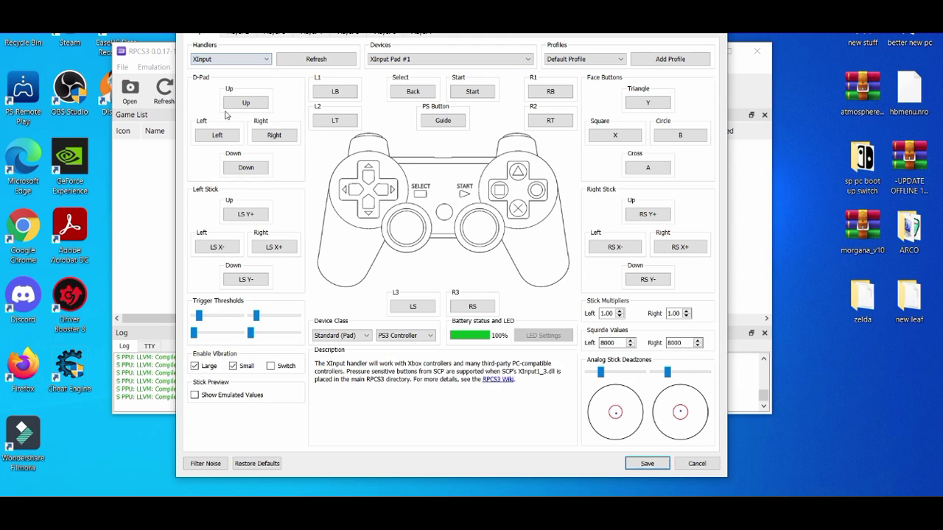
left_click(231, 62)
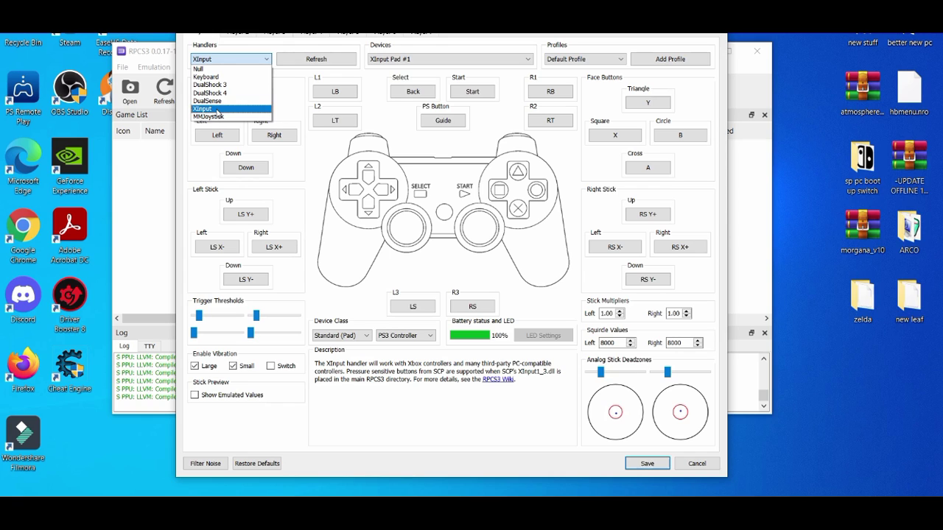
left_click(218, 111)
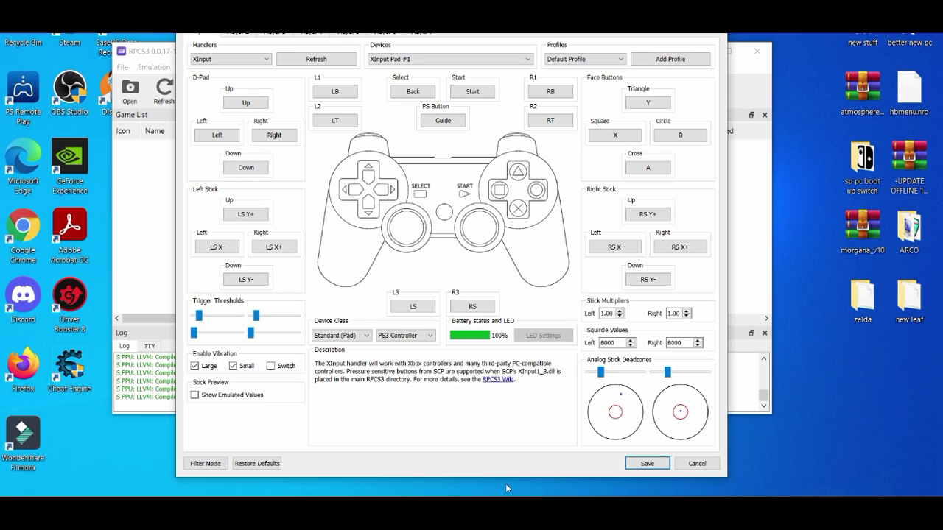
mouse_move(597, 434)
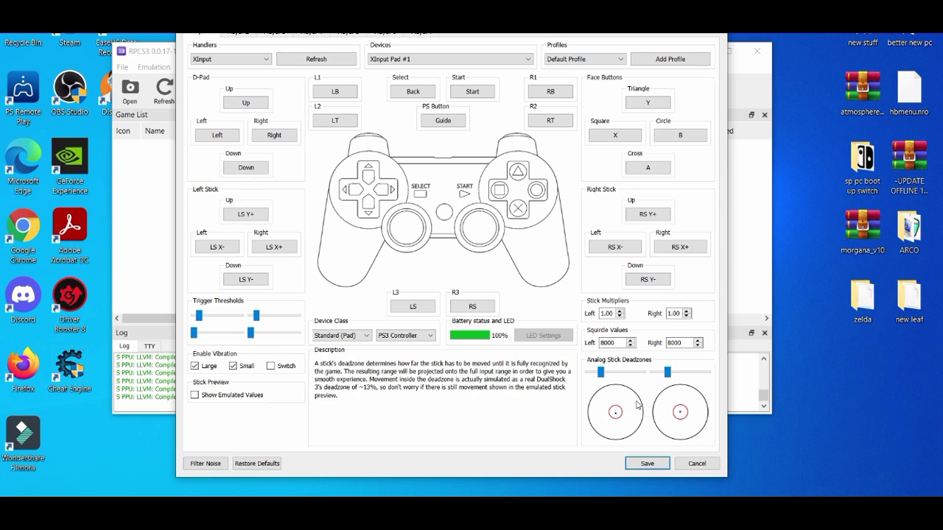
Step: Save the controller pad configuration and open the emulator's System settings
left_click(651, 461)
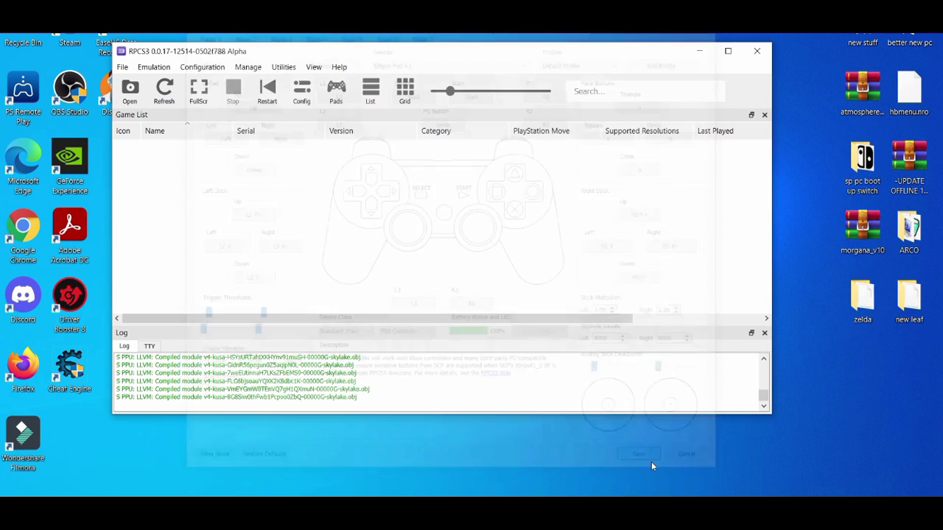
left_click(209, 70)
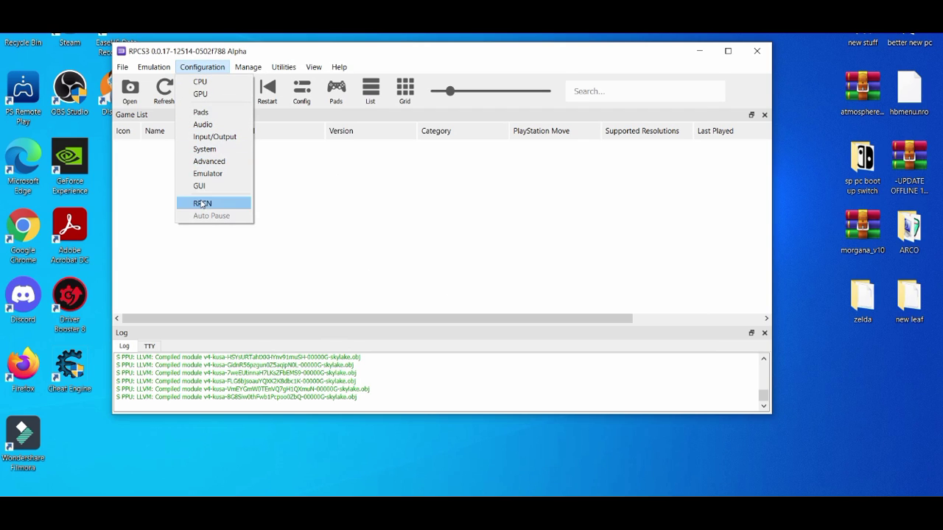
left_click(246, 67)
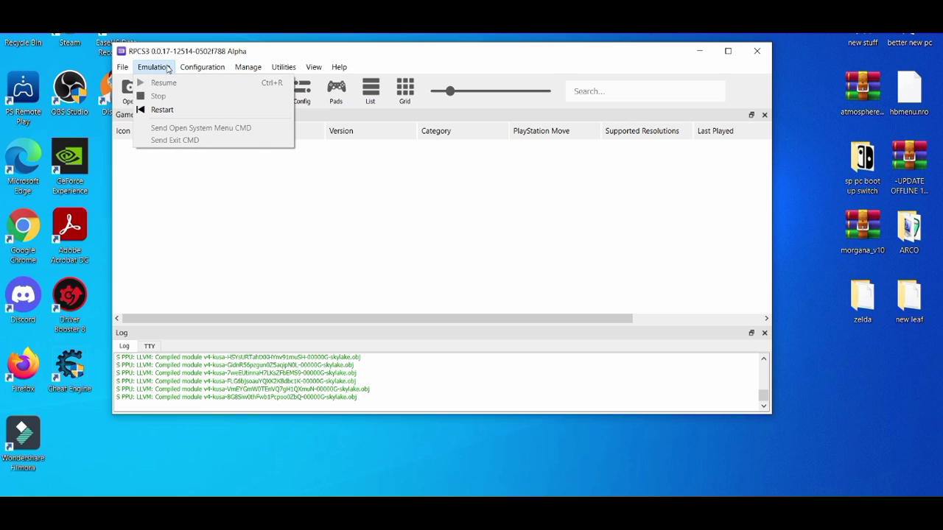
mouse_move(196, 70)
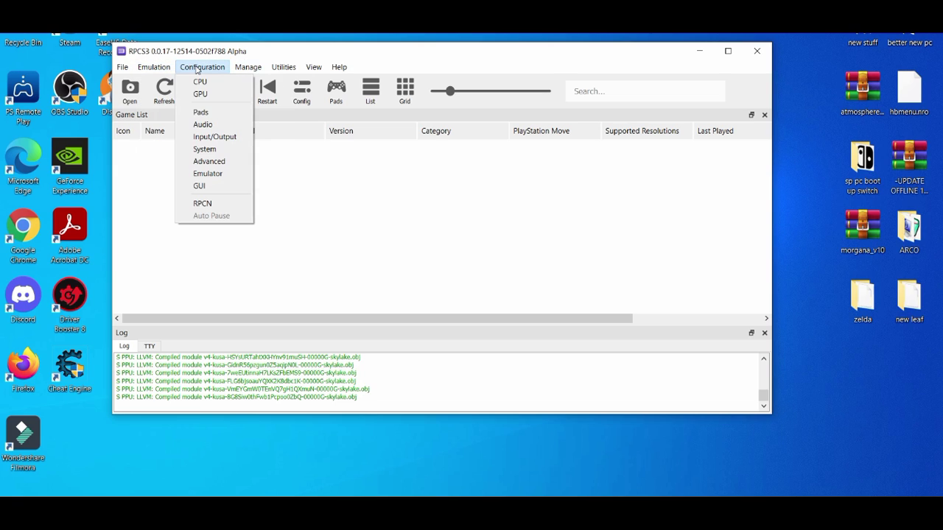
left_click(204, 149)
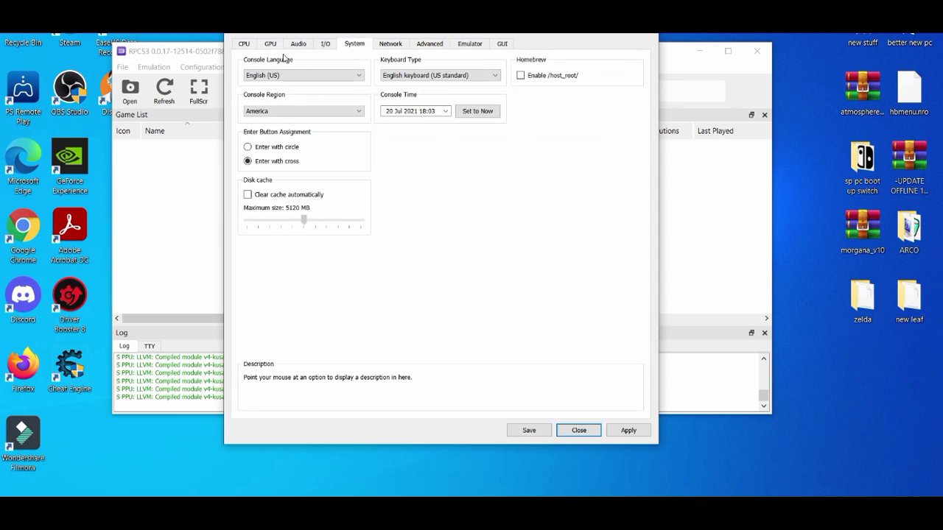
Step: Set the PPU decoder to Interpreter (fast) in the CPU settings
left_click(500, 46)
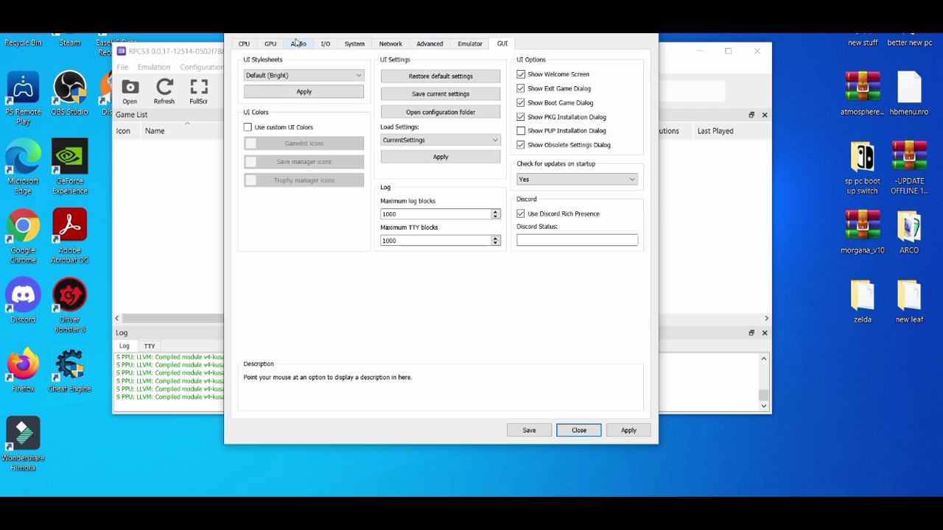
left_click(245, 46)
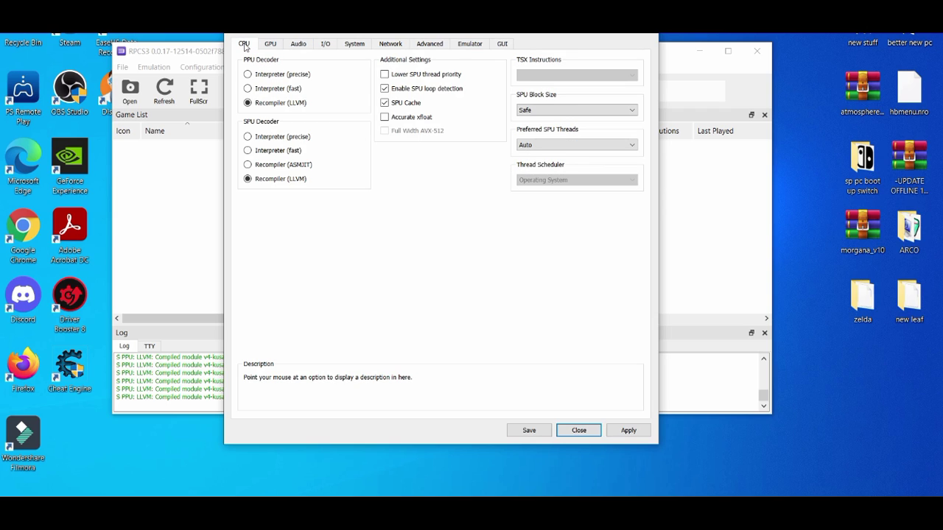
mouse_move(251, 110)
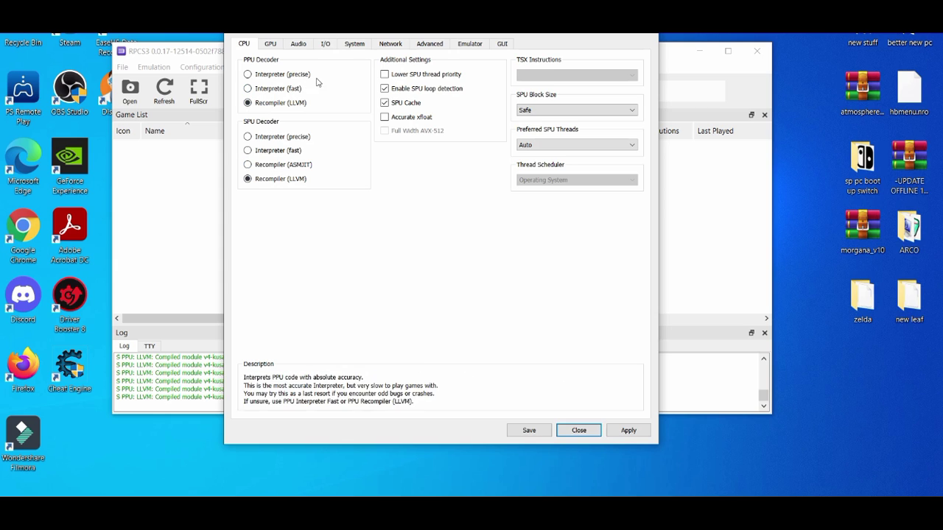
left_click(249, 89)
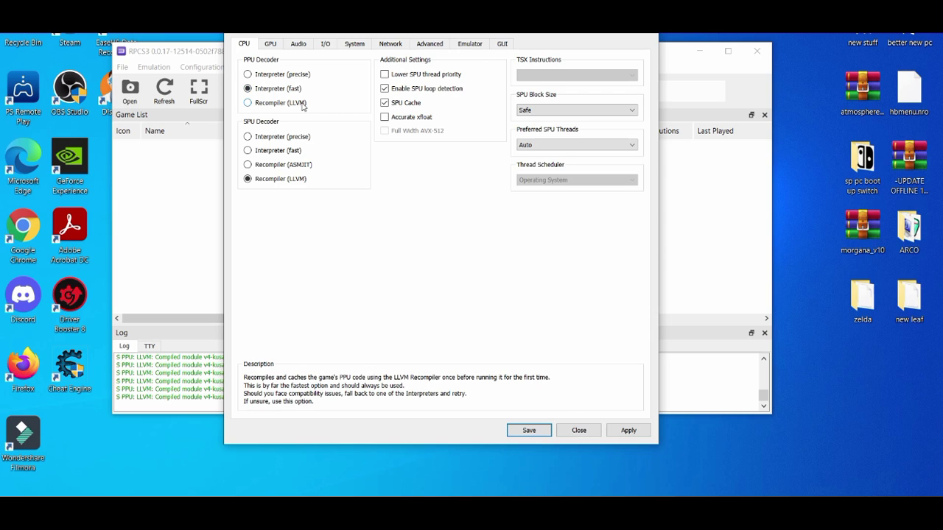
Step: Choose Vulkan as the renderer and NVIDIA GeForce GTX 1050 as the graphics device in the GPU settings
left_click(272, 46)
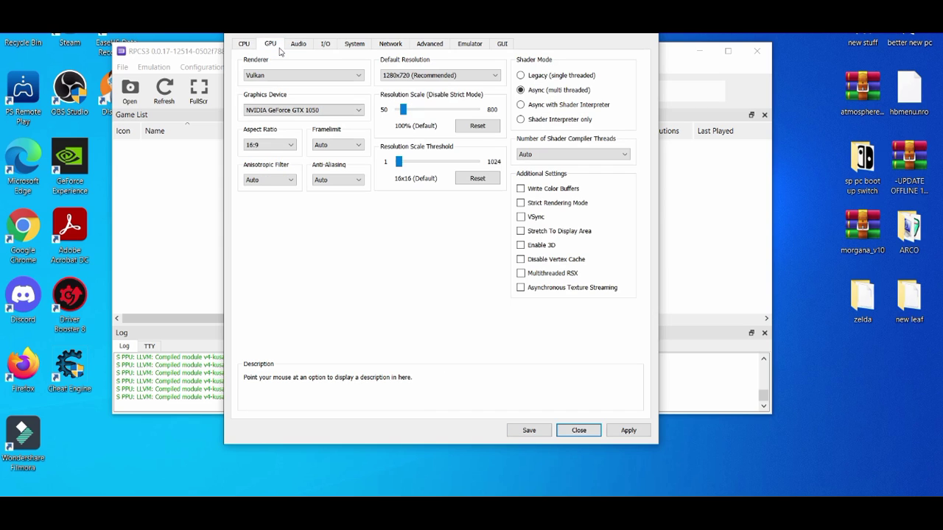
left_click(321, 76)
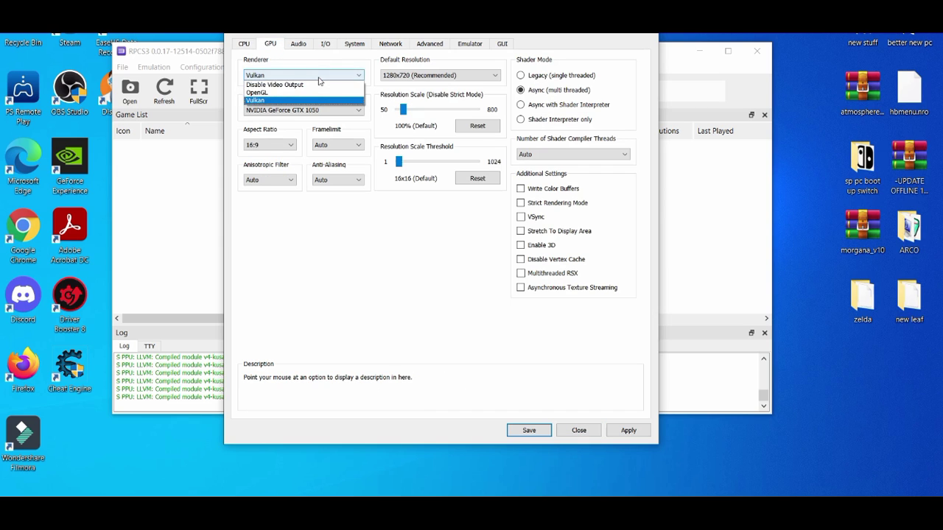
left_click(311, 101)
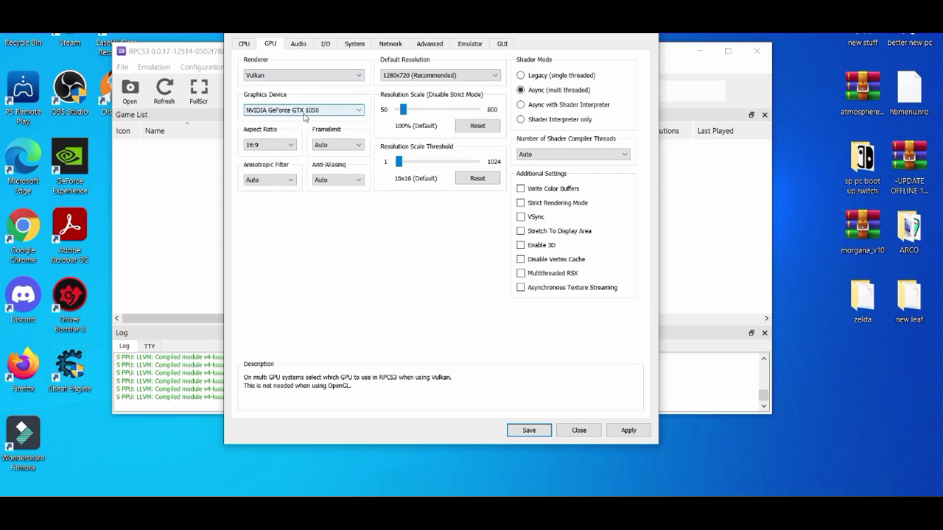
left_click(306, 110)
left_click(302, 120)
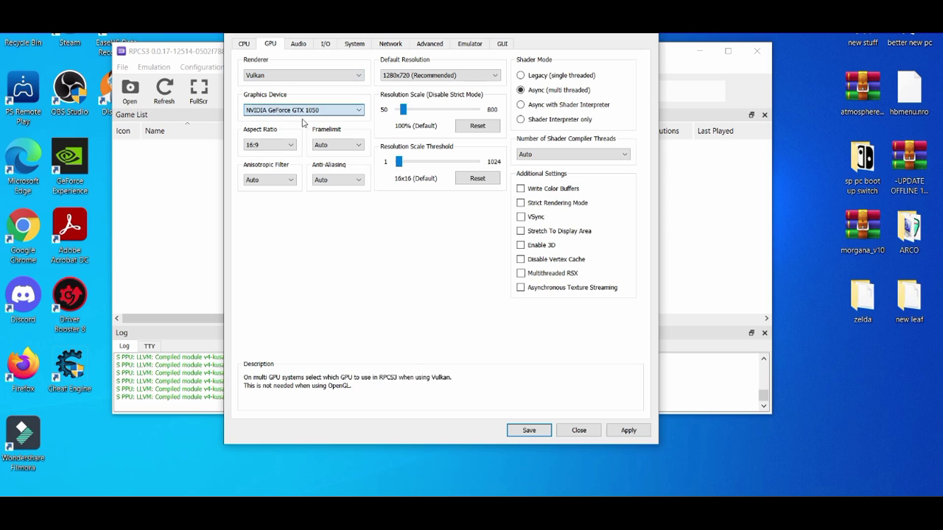
Step: Review the Audio, I/O, System, Network, Advanced and Emulator settings, including the firmware libraries list
left_click(301, 45)
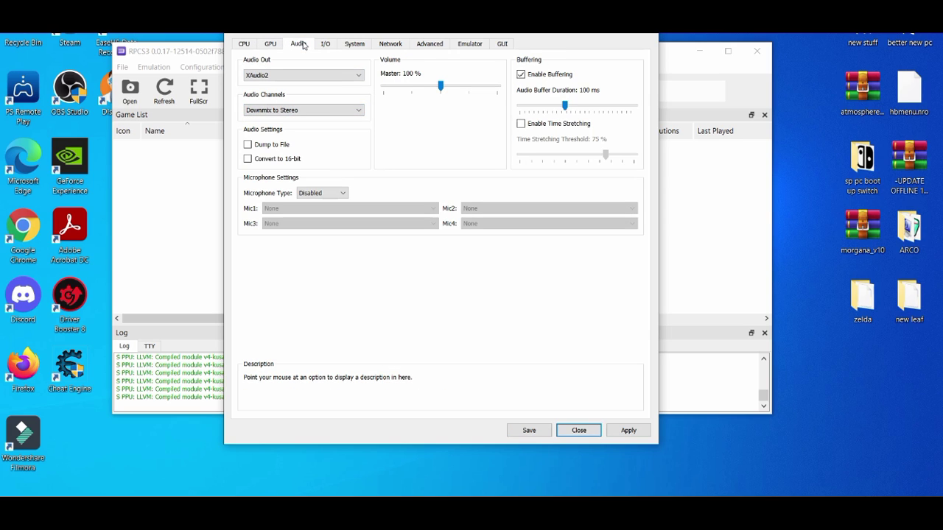
left_click(325, 46)
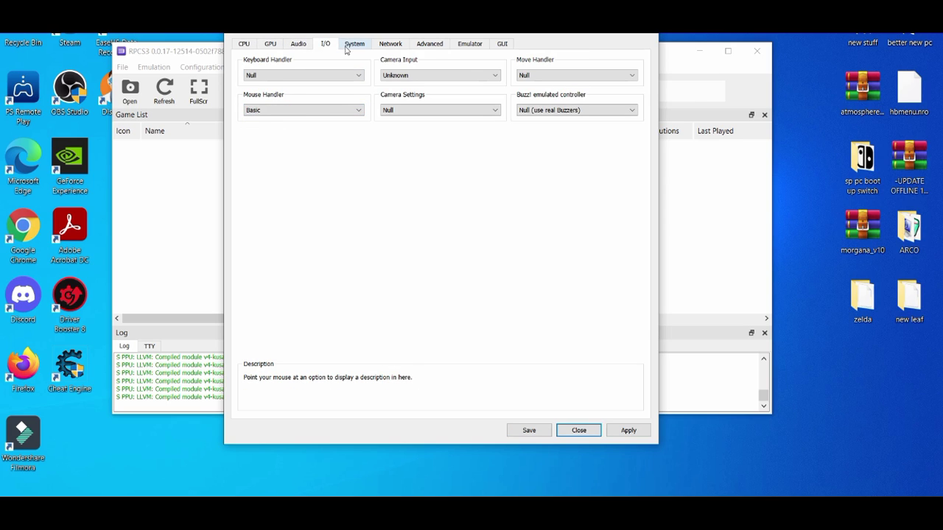
left_click(346, 48)
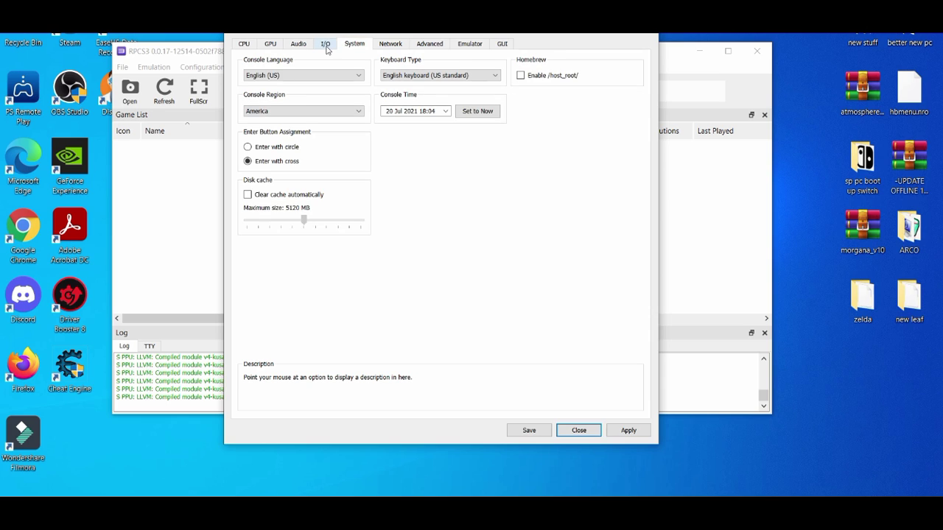
left_click(326, 49)
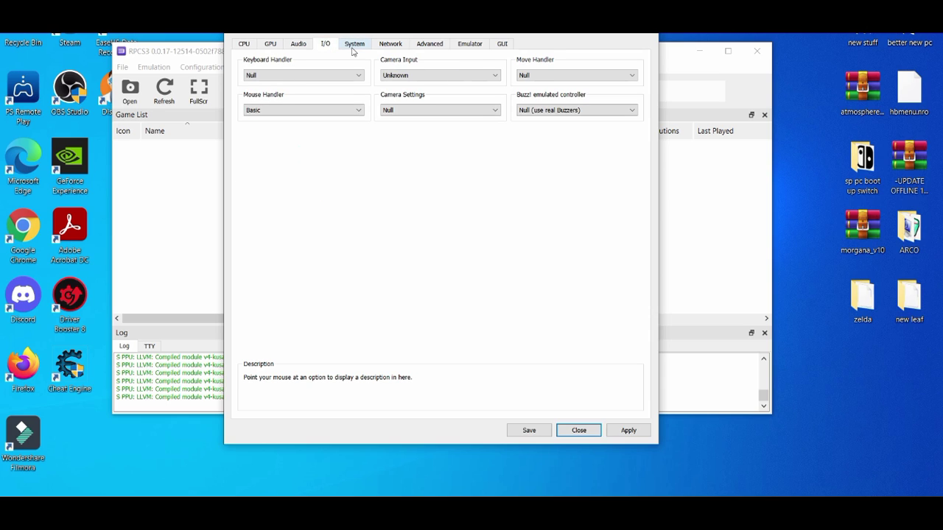
left_click(353, 49)
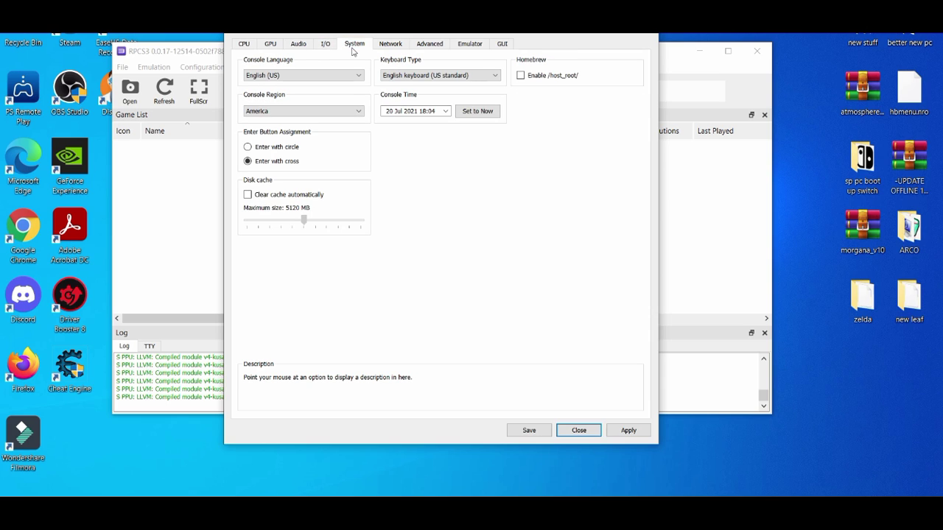
left_click(386, 48)
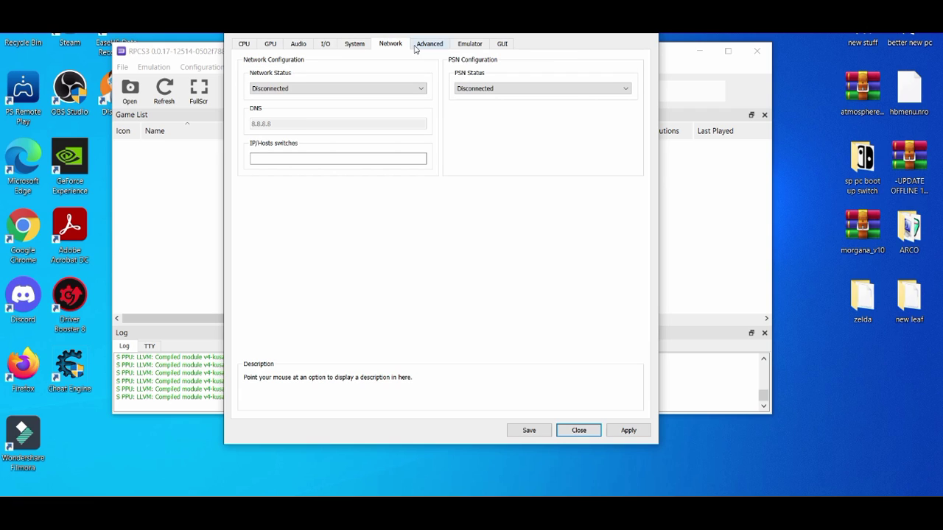
left_click(419, 47)
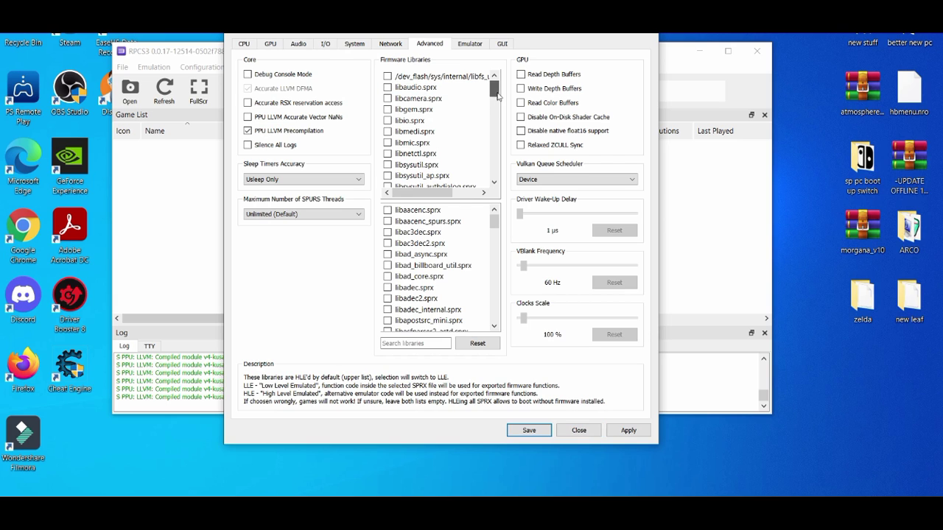
mouse_move(493, 89)
left_mouse_down()
mouse_move(495, 171)
mouse_move(494, 85)
left_mouse_up()
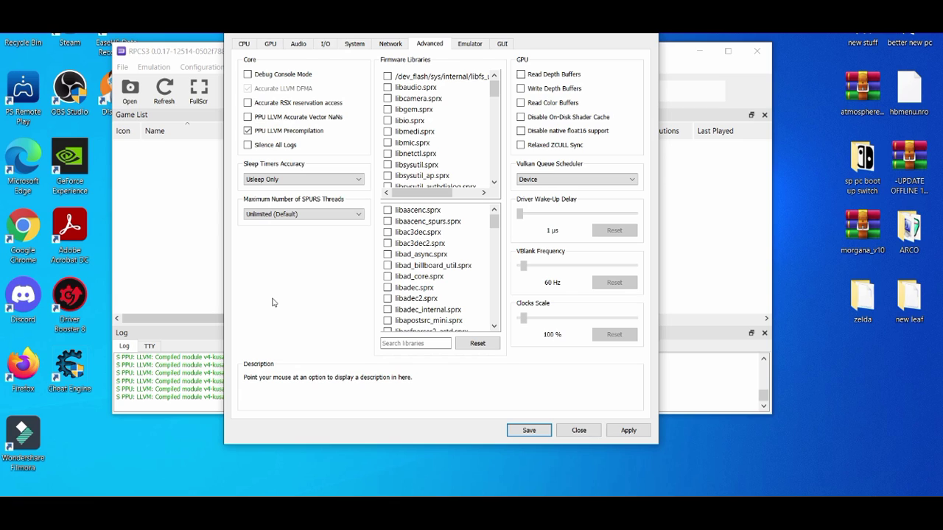
left_click(469, 44)
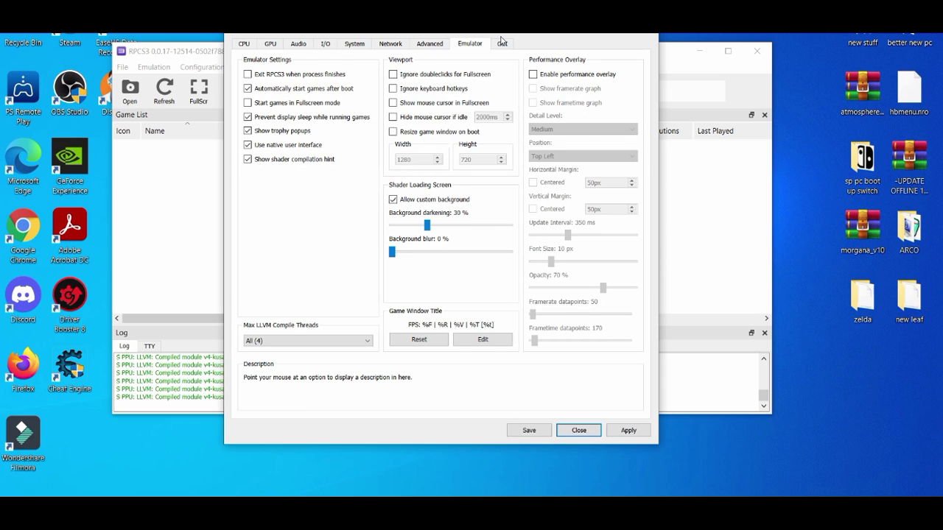
Step: Apply the Kuroi (Dark) by Ani stylesheet to the interface and save the settings
left_click(503, 45)
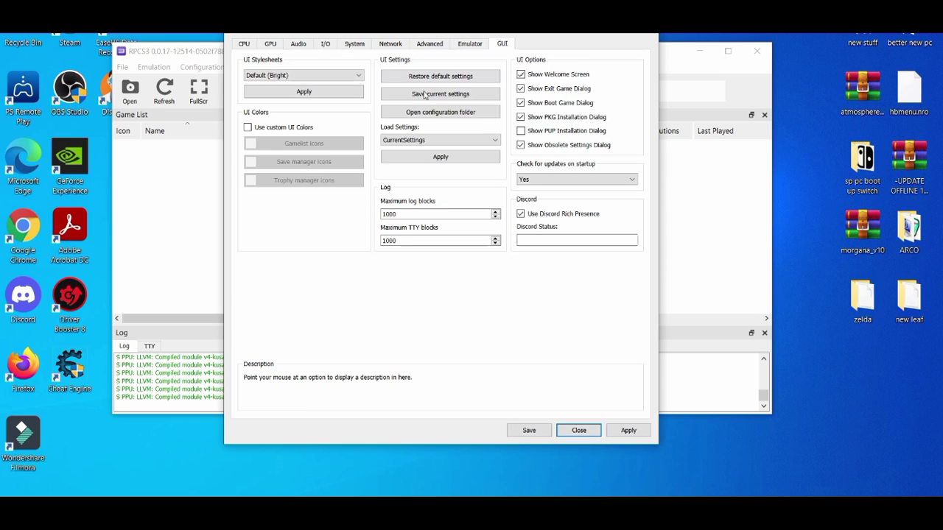
left_click(358, 77)
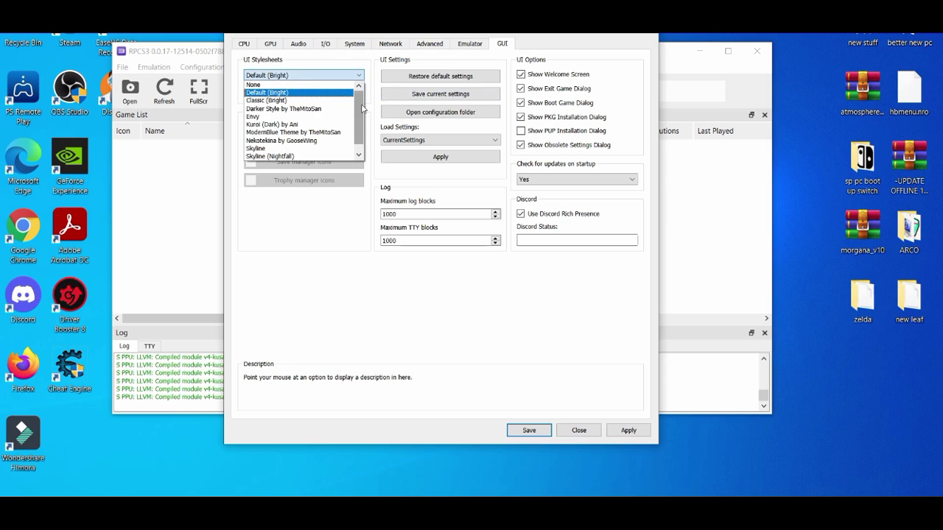
scroll(360, 117, "down", 1)
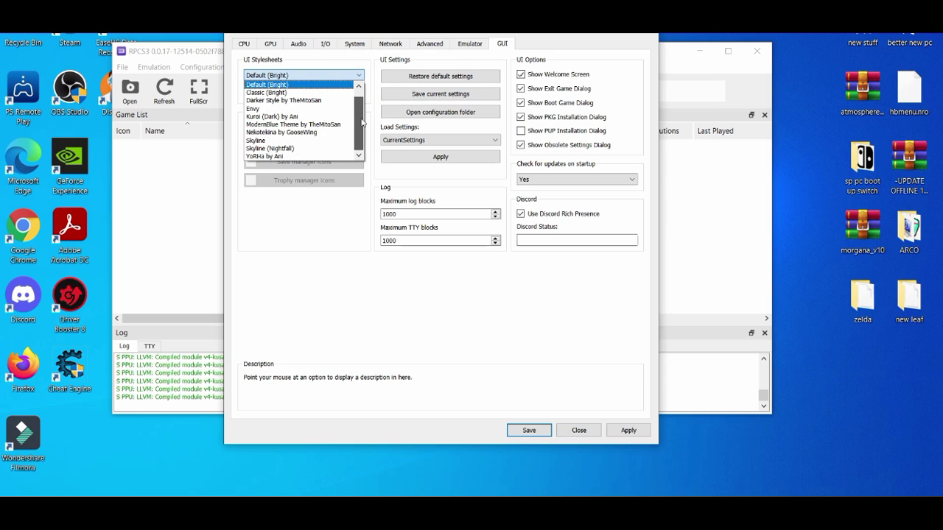
left_click(313, 116)
left_click(321, 91)
left_click(321, 91)
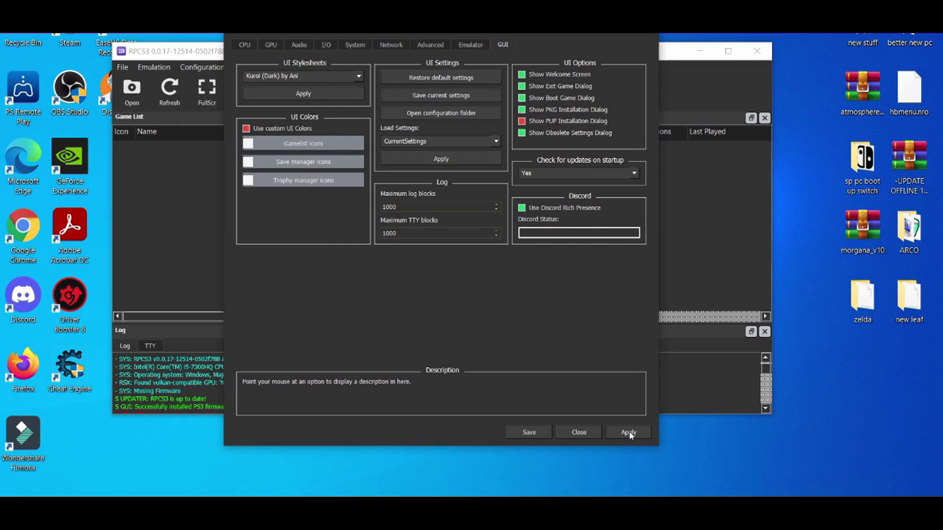
left_click(526, 434)
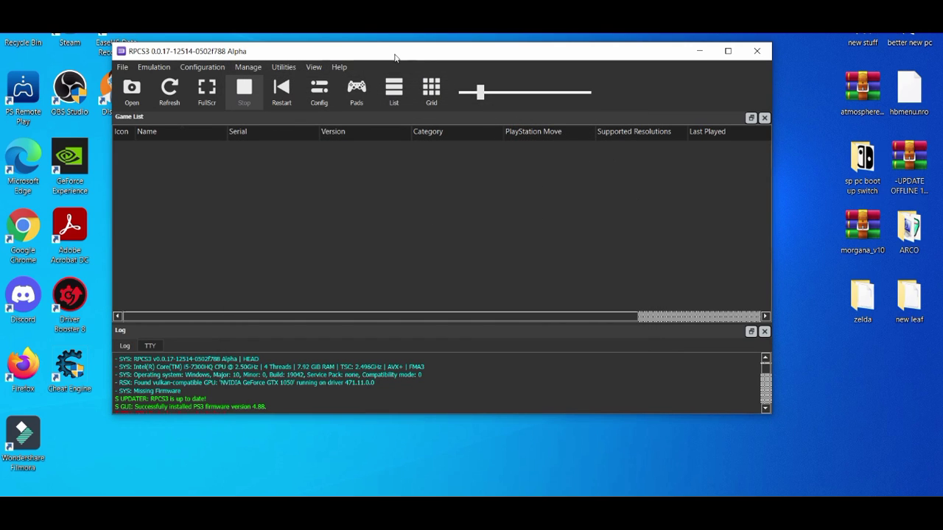
Step: Look over the game site's console selection and its PS4 game listing in the browser
left_click_drag(386, 52, 415, 53)
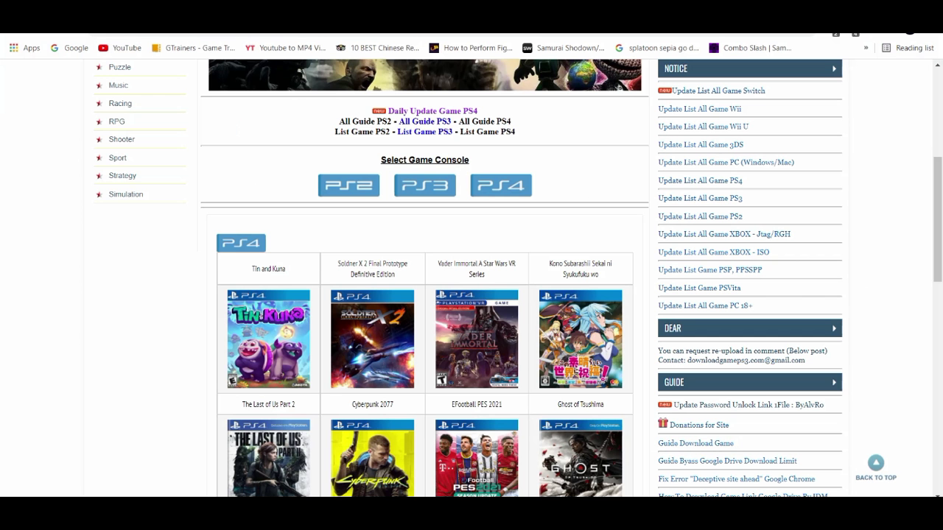
scroll(938, 174, "up", 1)
scroll(938, 174, "up", 1)
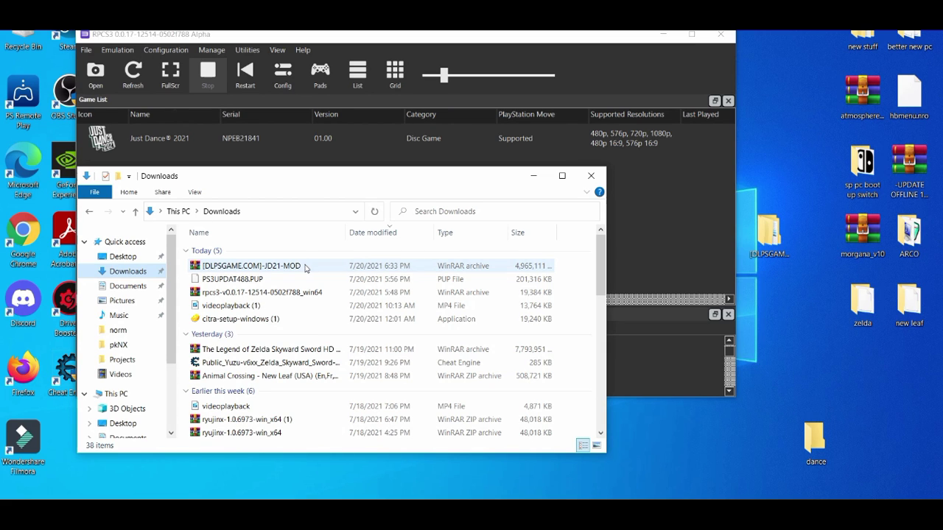
Step: Open the [DLPSGAME.COM]-JD21-MOD archive from Downloads, try extracting its folder to the desktop, and close both windows
double_click(280, 266)
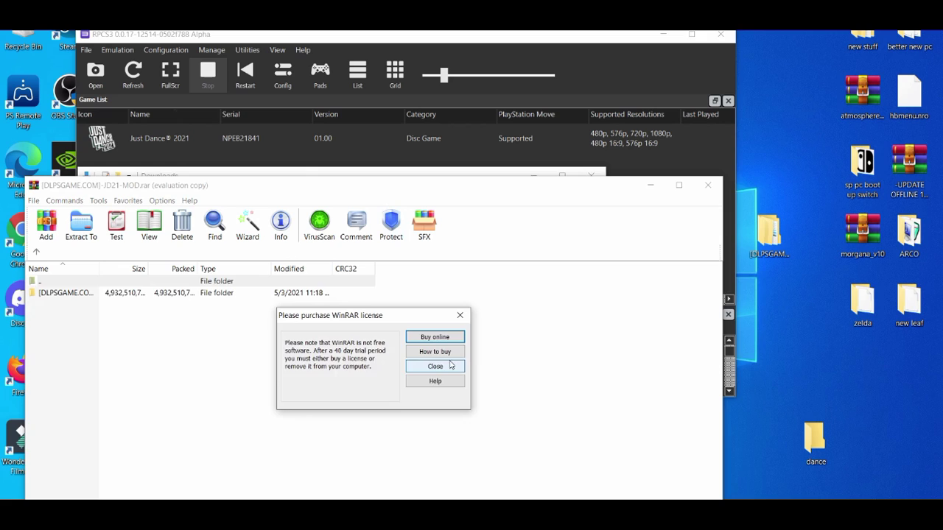
left_click(442, 366)
left_click_drag(223, 295, 797, 331)
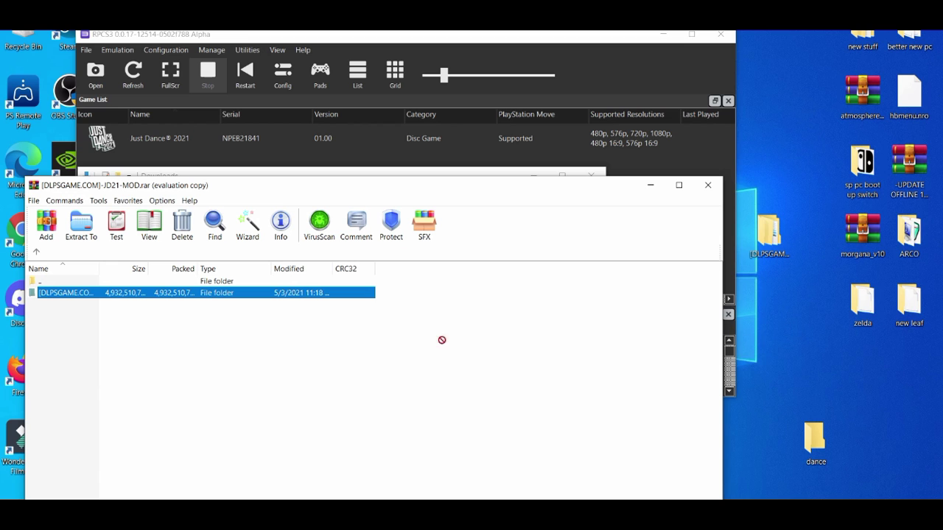
left_click(708, 185)
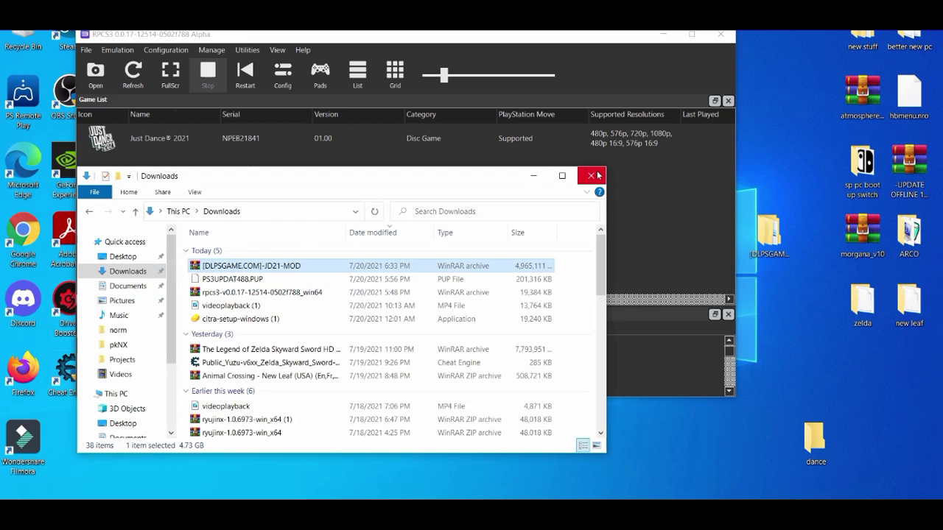
left_click(598, 175)
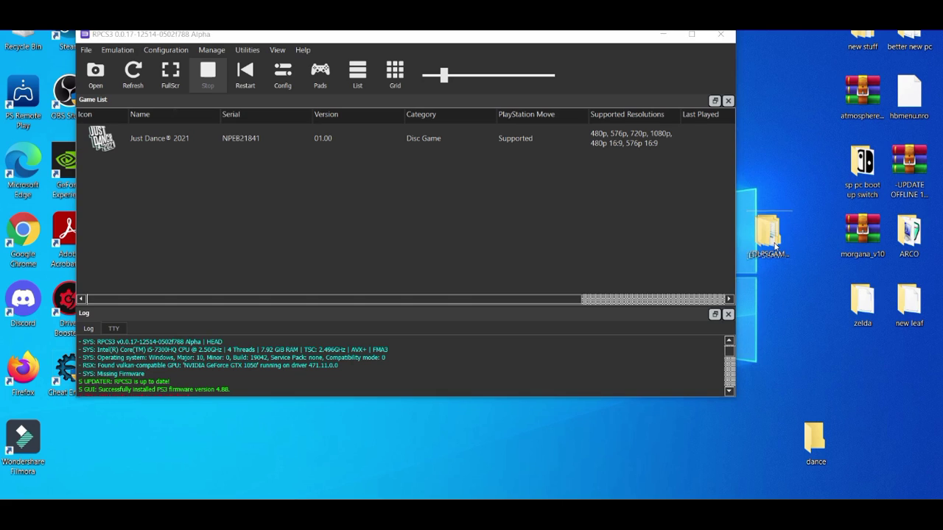
mouse_move(774, 247)
left_mouse_down()
mouse_move(626, 249)
mouse_move(386, 231)
mouse_move(209, 214)
mouse_move(182, 201)
mouse_move(258, 214)
mouse_move(770, 234)
left_mouse_up()
Step: Minimise the emulator window and open the NVIDIA Control Panel from the desktop
left_click_drag(498, 37, 483, 73)
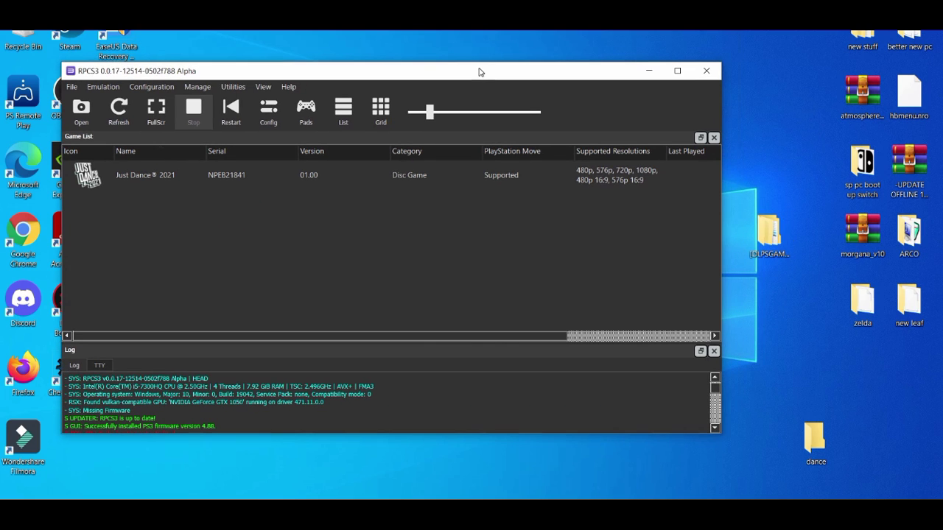
left_click(649, 71)
right_click(434, 190)
left_click(504, 295)
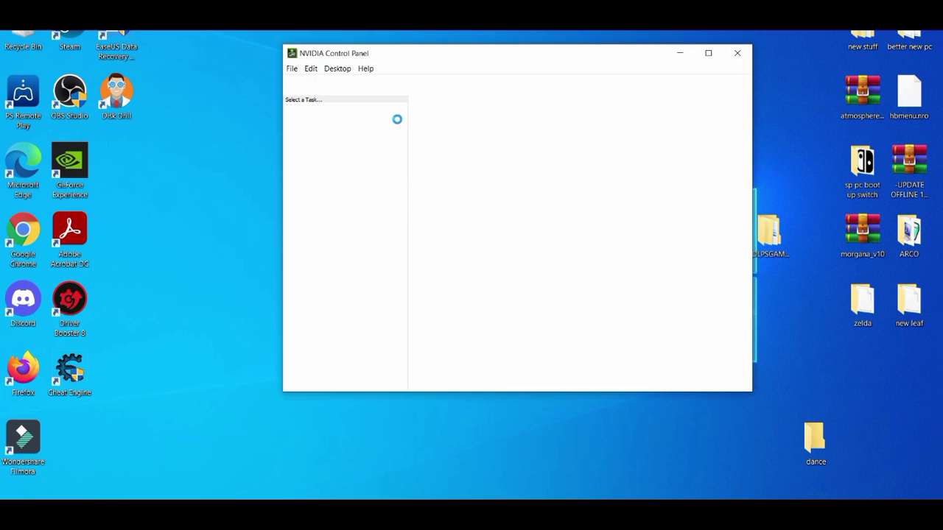
Step: Choose NVIDIA GeForce GTX 1050 as the processor in the PhysX configuration
left_click(342, 141)
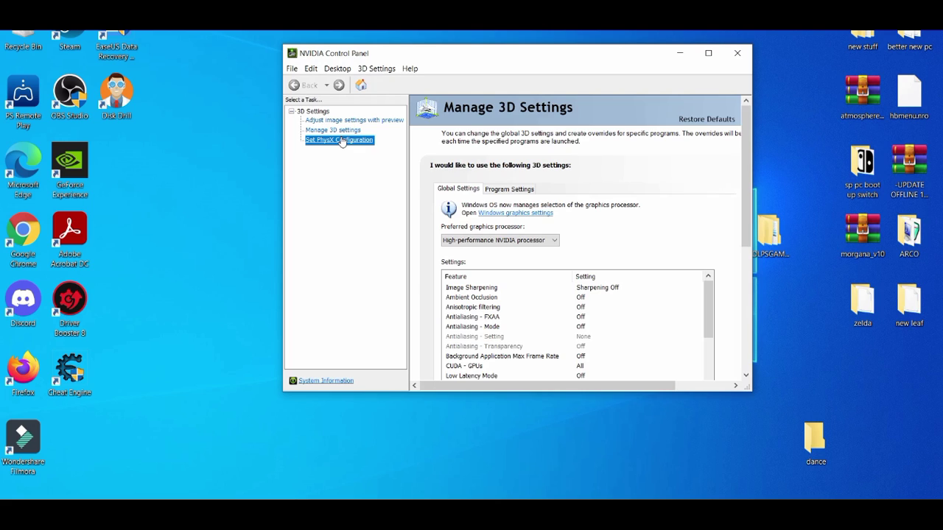
left_click(482, 183)
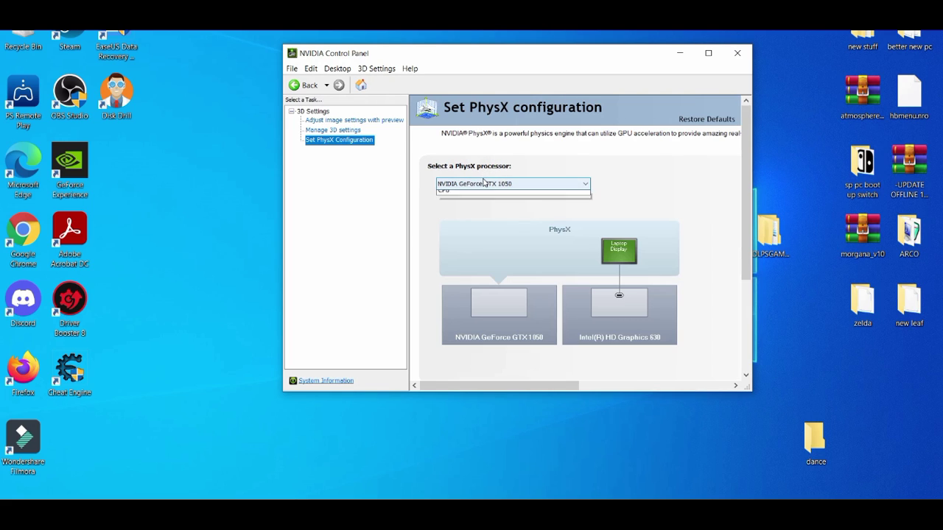
left_click(482, 204)
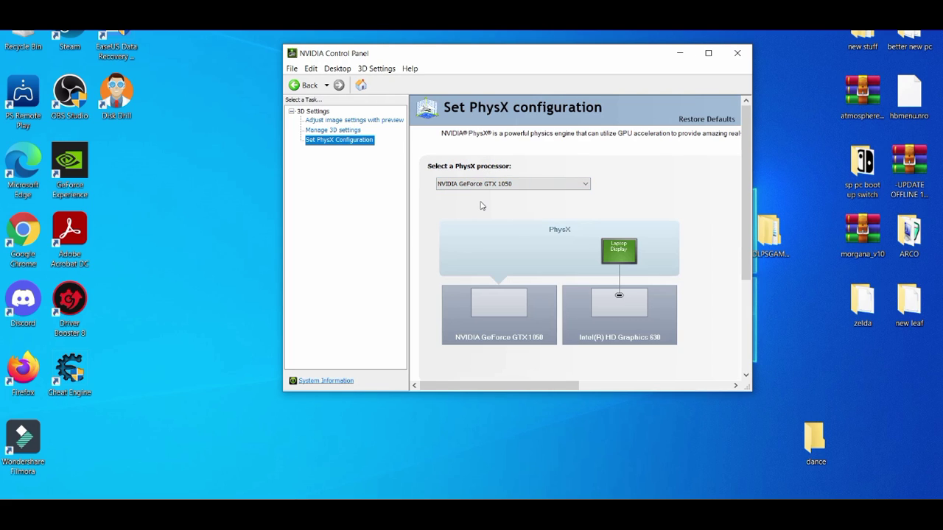
Step: Switch the image settings with preview to use my preference emphasizing Performance
left_click(383, 121)
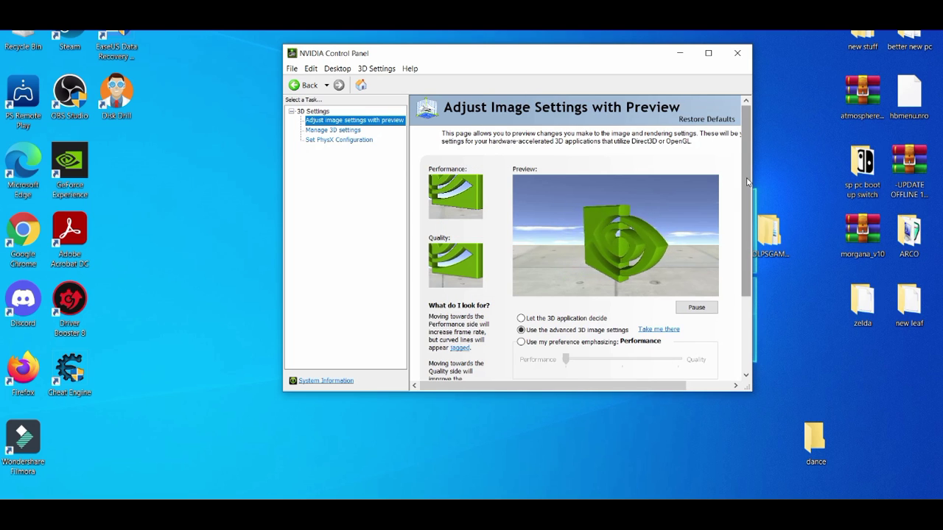
scroll(746, 182, "down", 3)
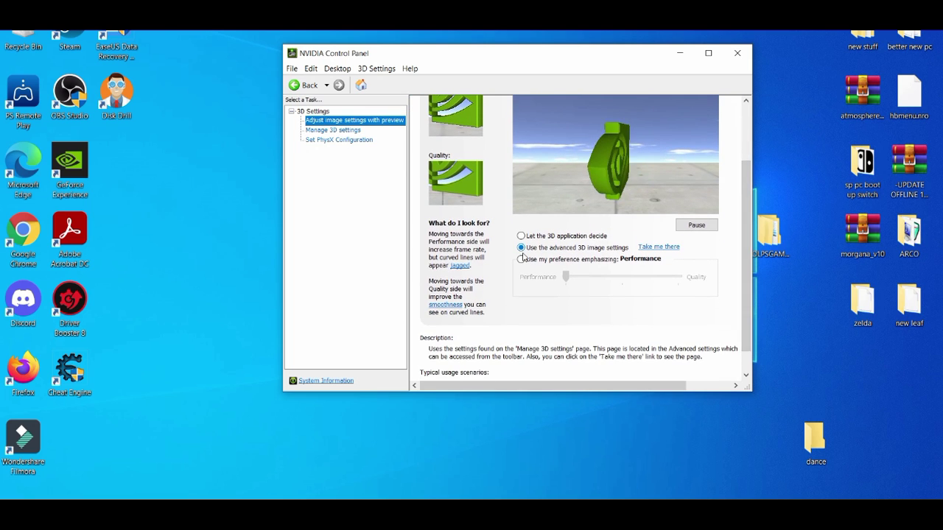
left_click(522, 259)
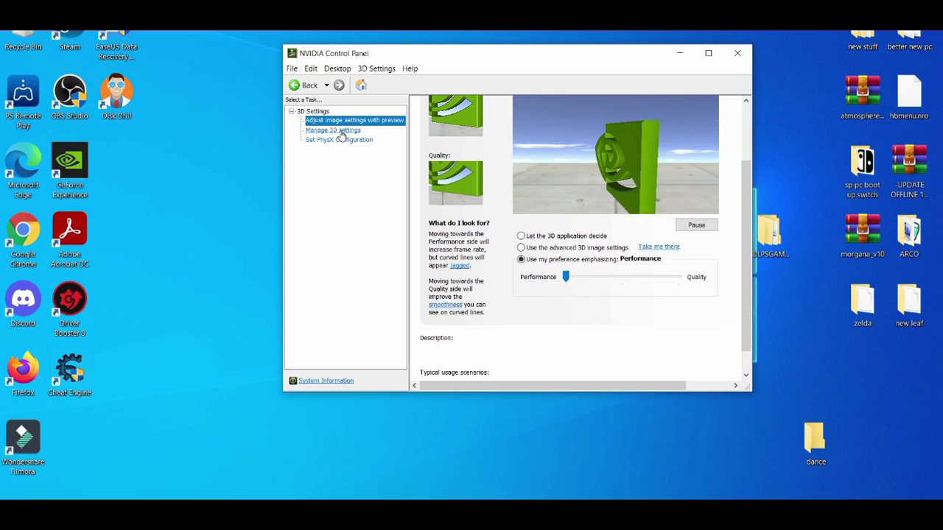
Step: Choose High-performance NVIDIA processor as the global preferred graphics processor and review the global 3D feature settings
left_click(341, 131)
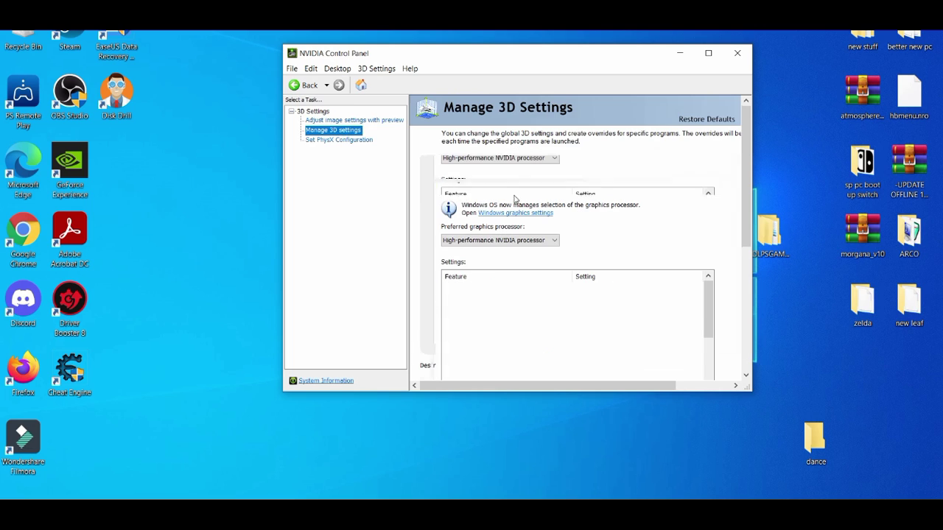
left_click(552, 240)
left_click(540, 260)
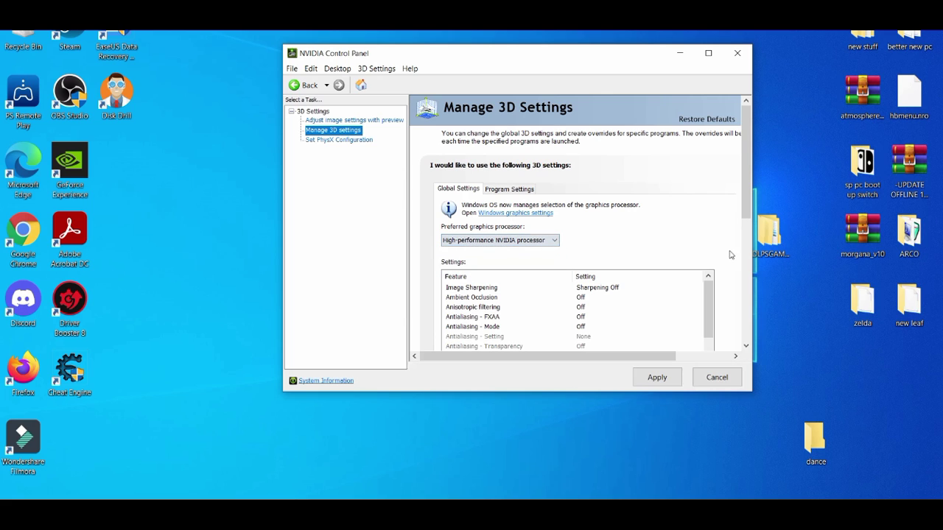
scroll(746, 213, "down", 1)
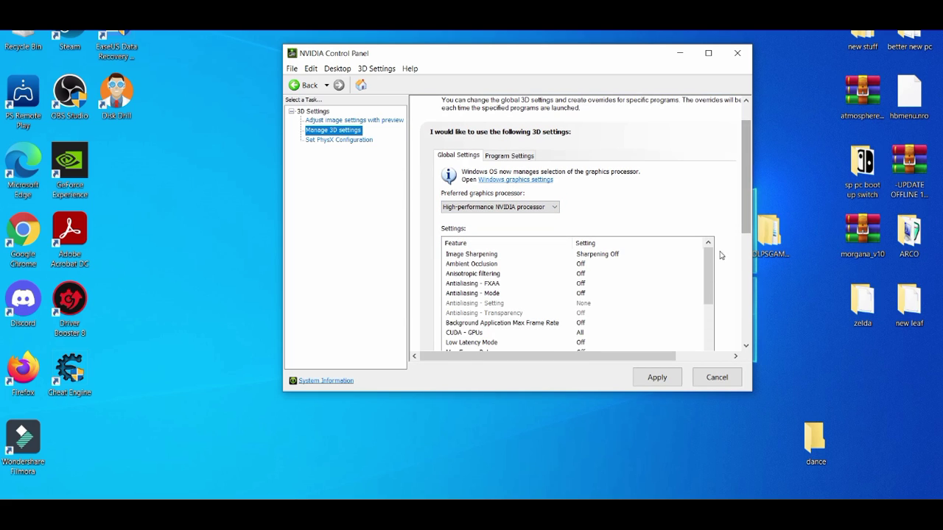
scroll(709, 267, "down", 1)
left_click_drag(708, 277, 708, 317)
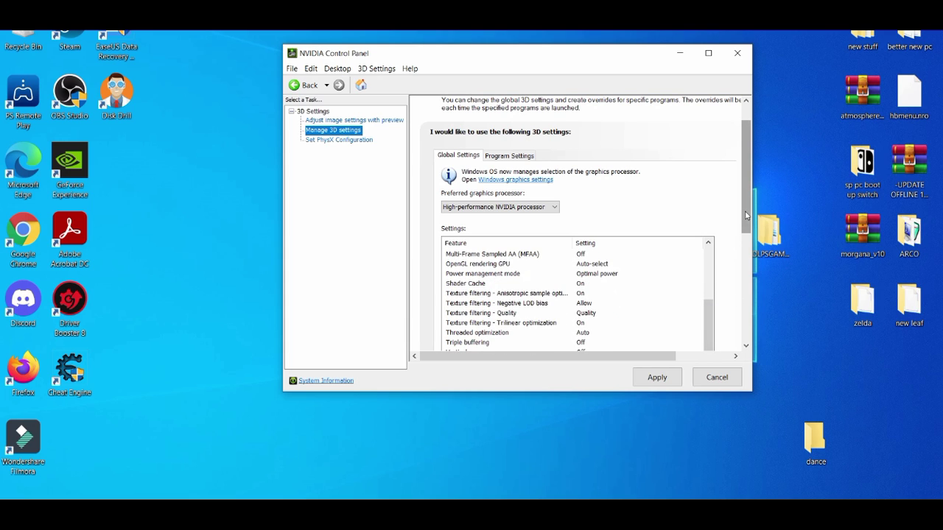
scroll(748, 223, "down", 1)
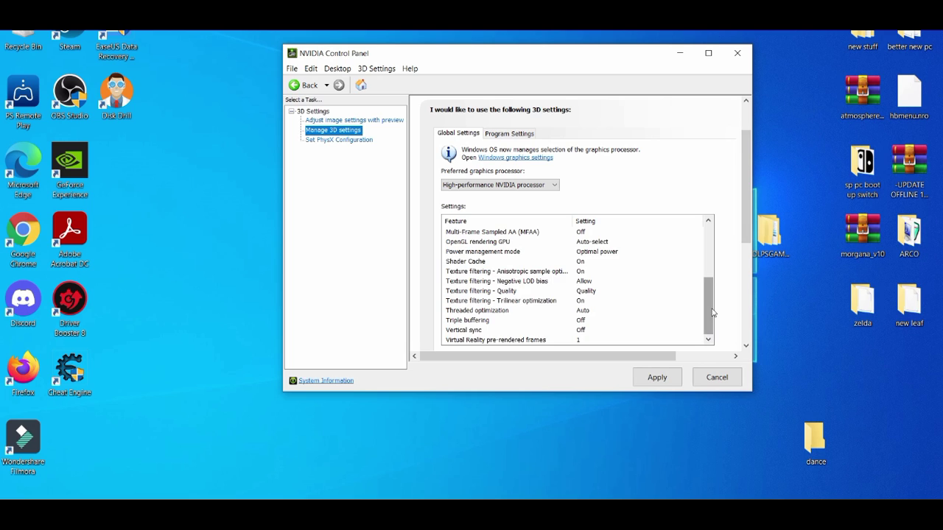
left_click_drag(712, 313, 709, 257)
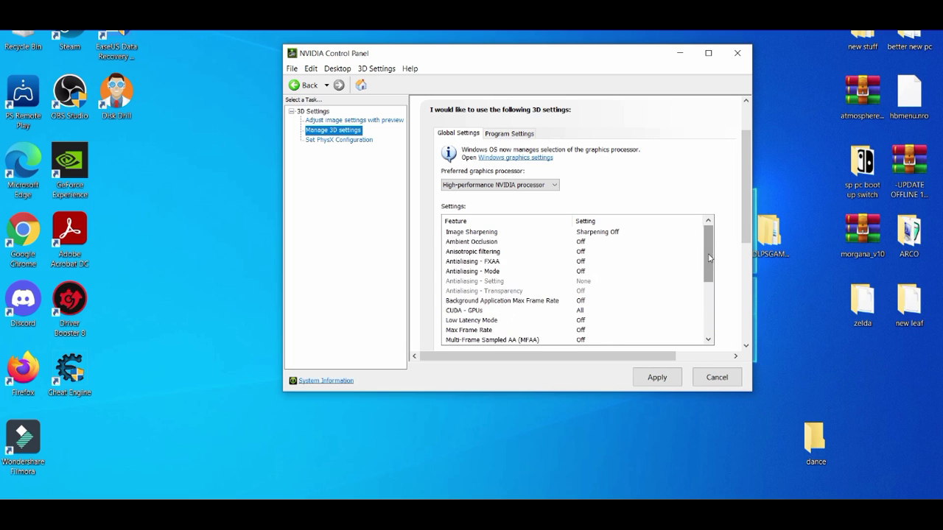
Step: Add the emulator's executable from the RPCS3 folder on the Desktop to the program-specific 3D settings
left_click(499, 134)
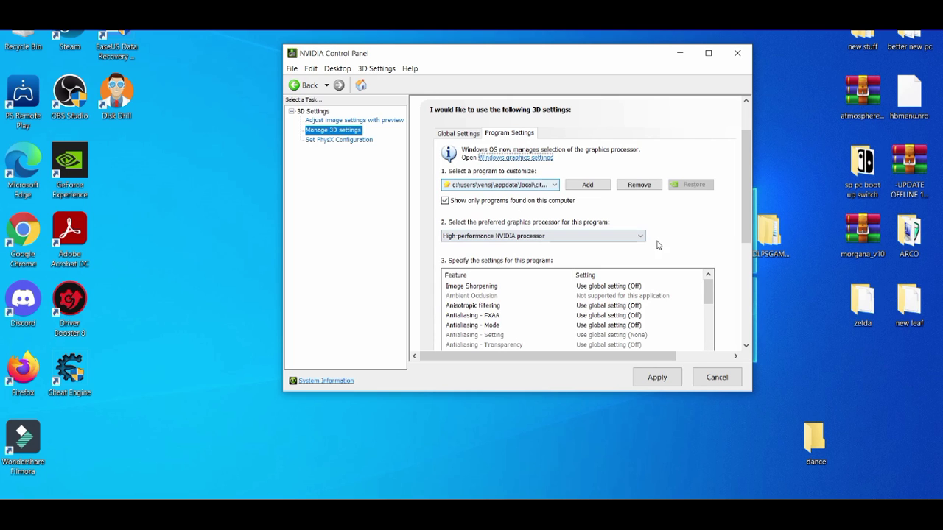
left_click(581, 185)
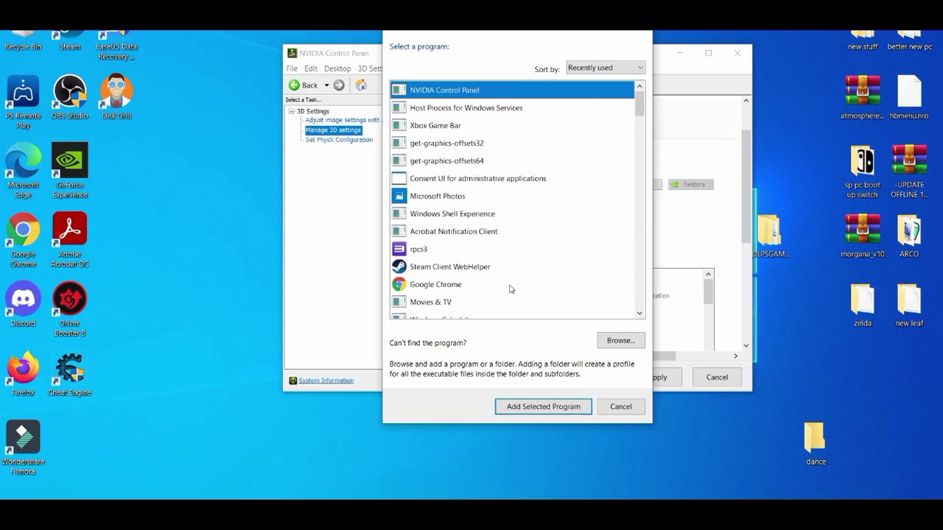
left_click(617, 342)
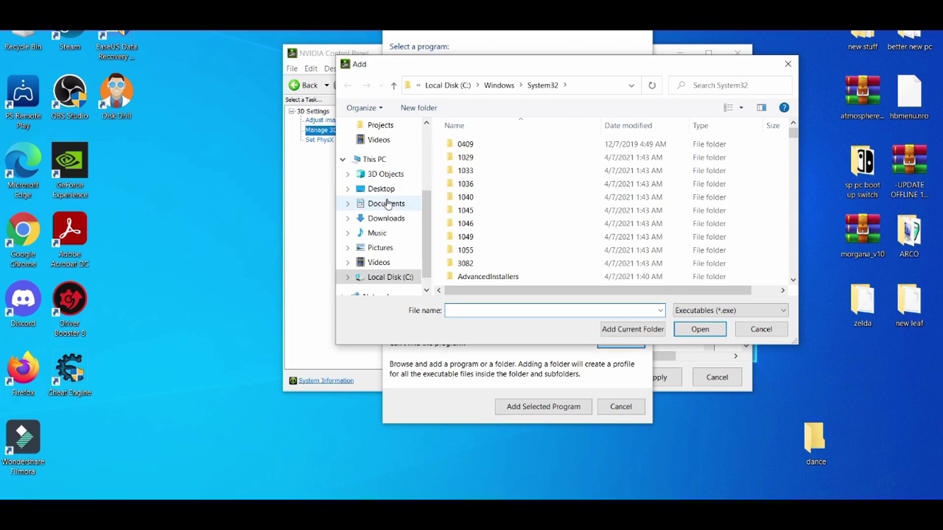
left_click(382, 189)
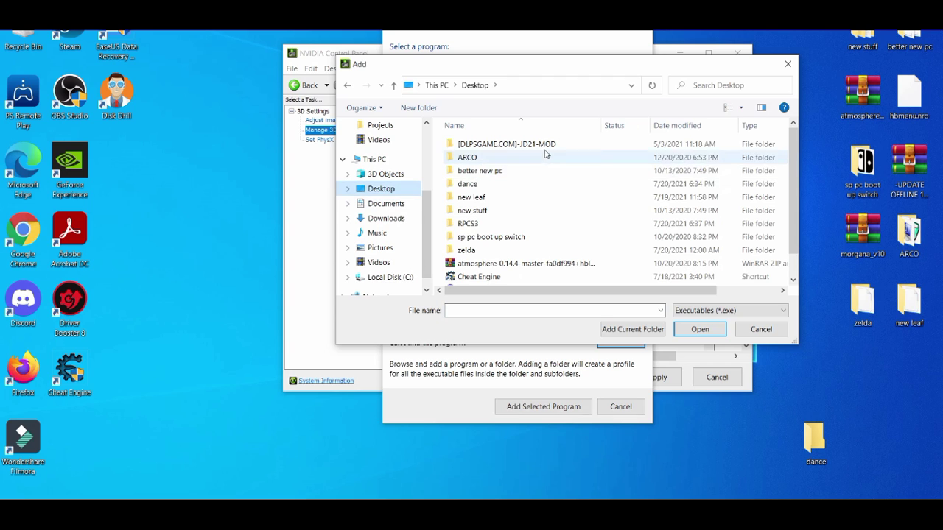
double_click(596, 228)
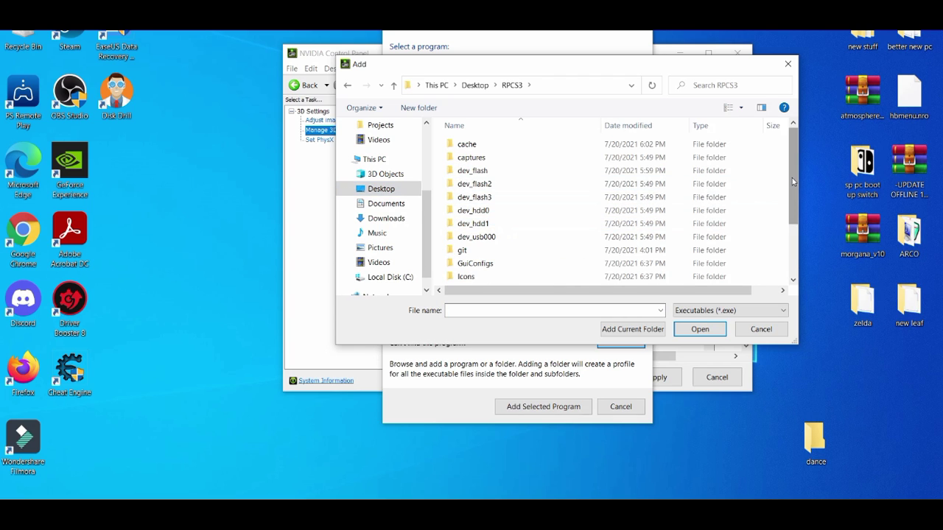
left_click(797, 237)
double_click(543, 279)
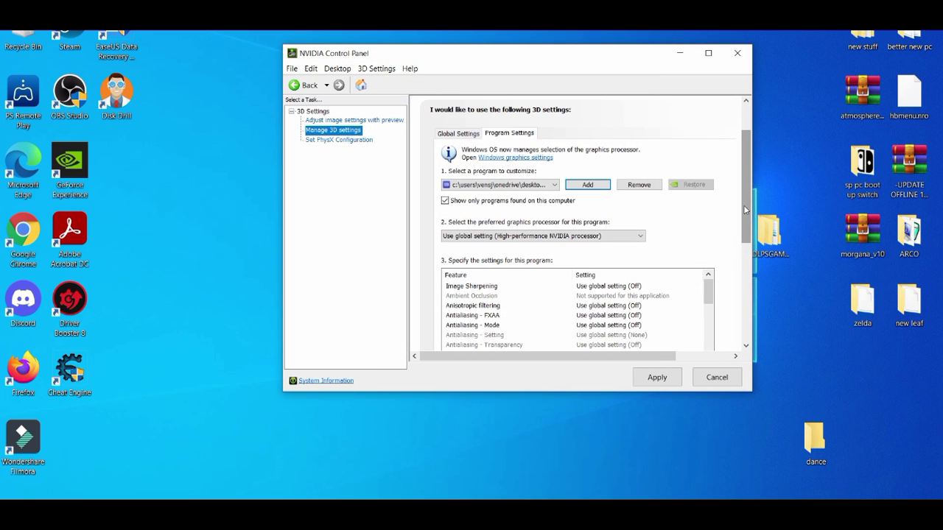
Step: Set the added program's preferred graphics processor to High-performance NVIDIA processor, apply it, and return to the RPCS3 window
left_click(581, 234)
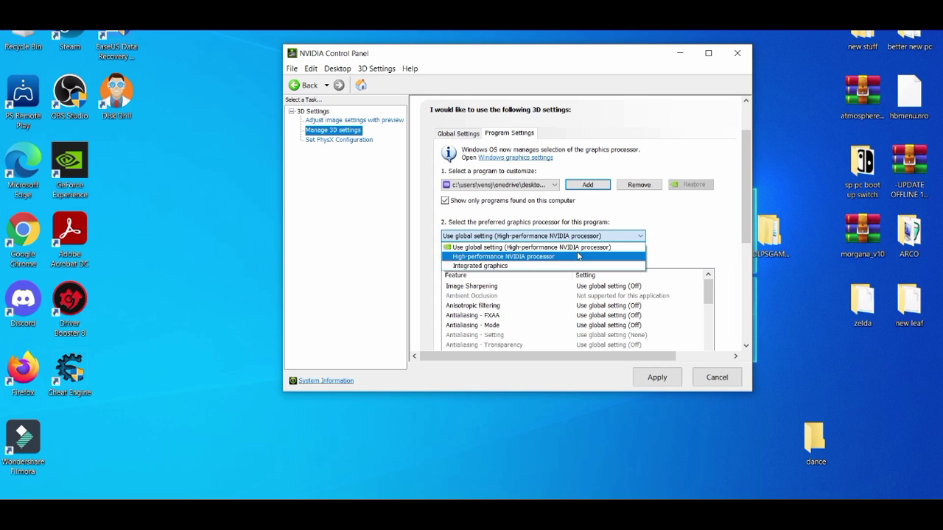
left_click(578, 256)
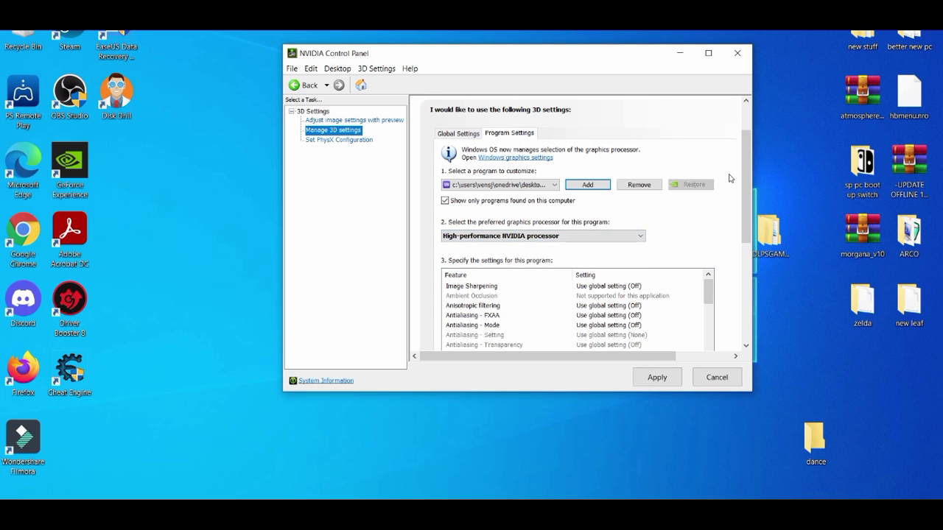
left_click_drag(749, 155, 752, 188)
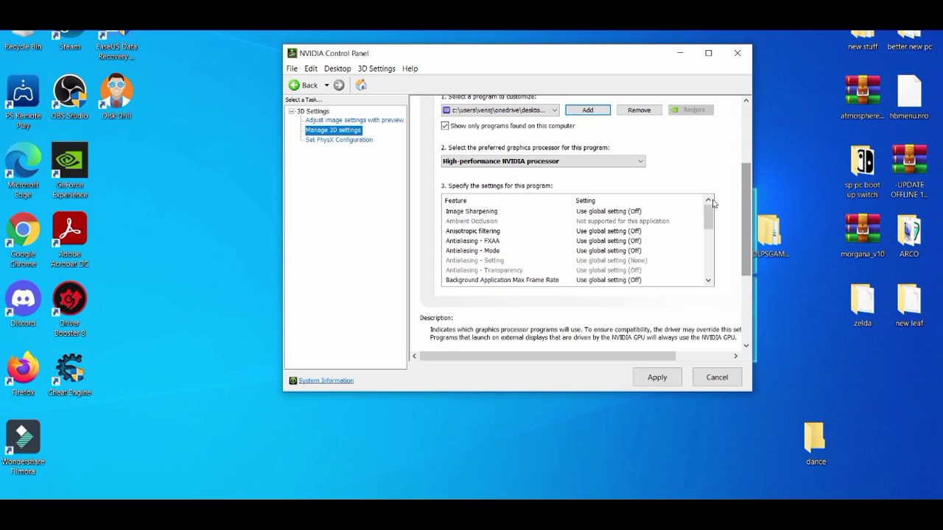
mouse_move(710, 222)
left_mouse_down()
mouse_move(709, 270)
mouse_move(710, 218)
left_mouse_up()
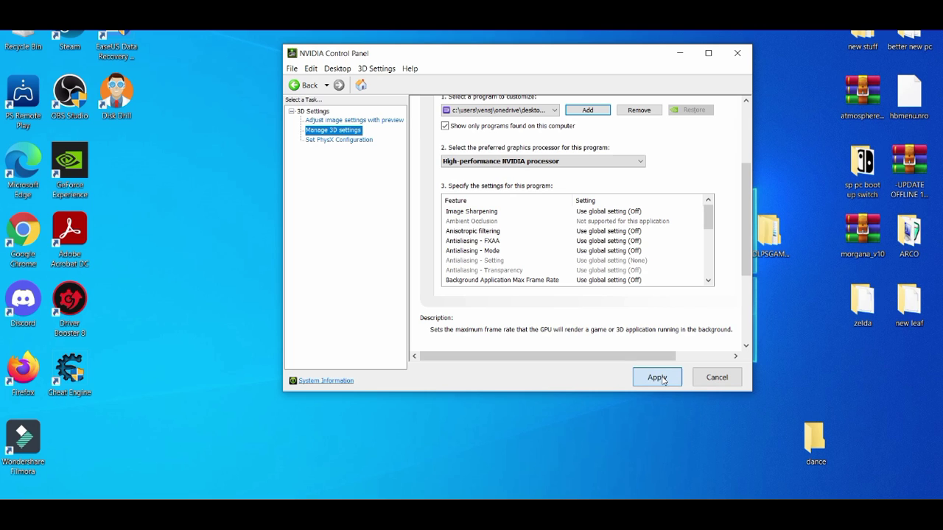
left_click(657, 377)
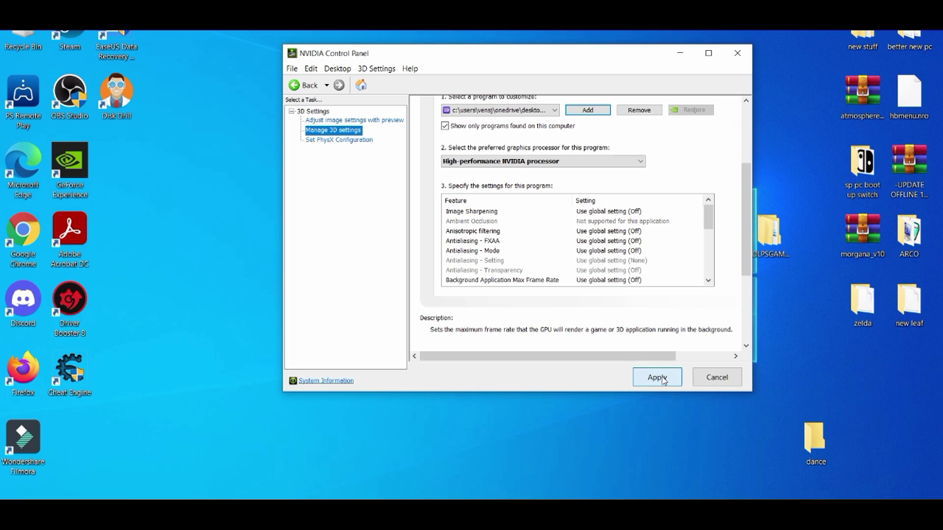
left_click(737, 53)
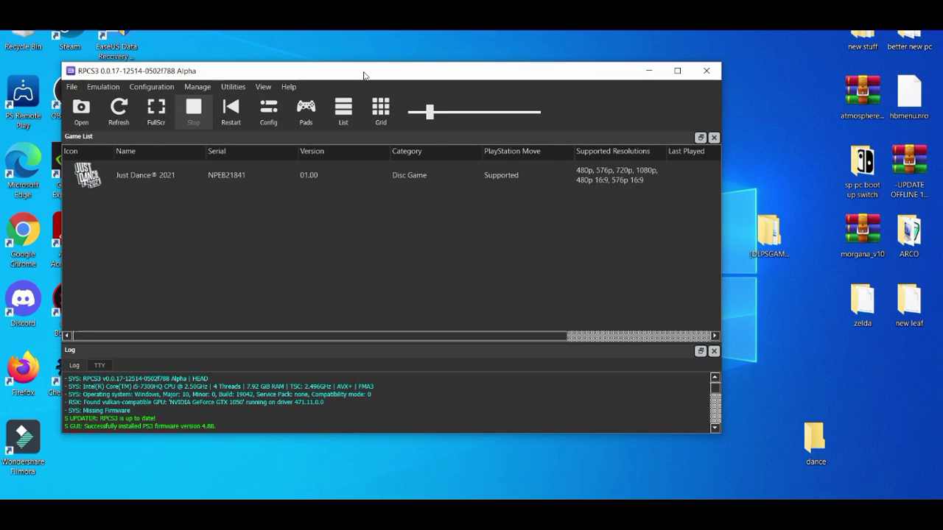
left_click_drag(363, 76, 416, 60)
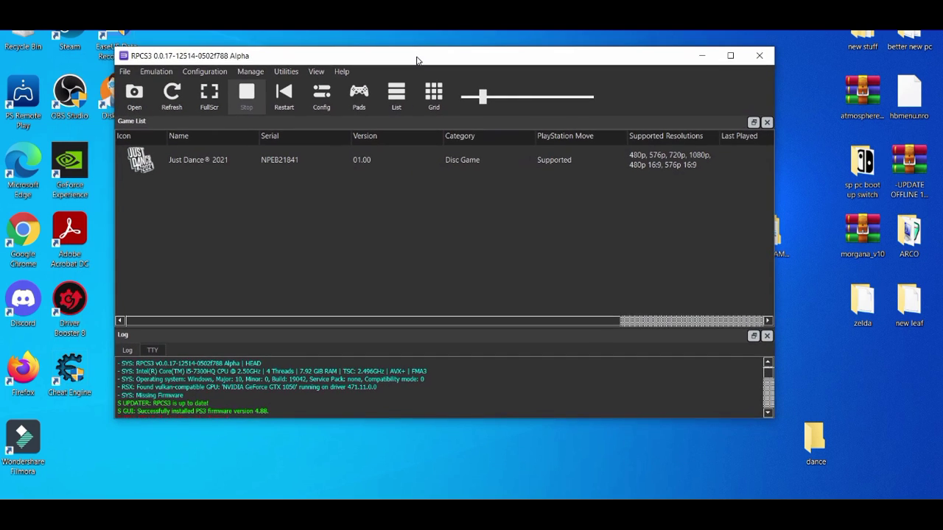